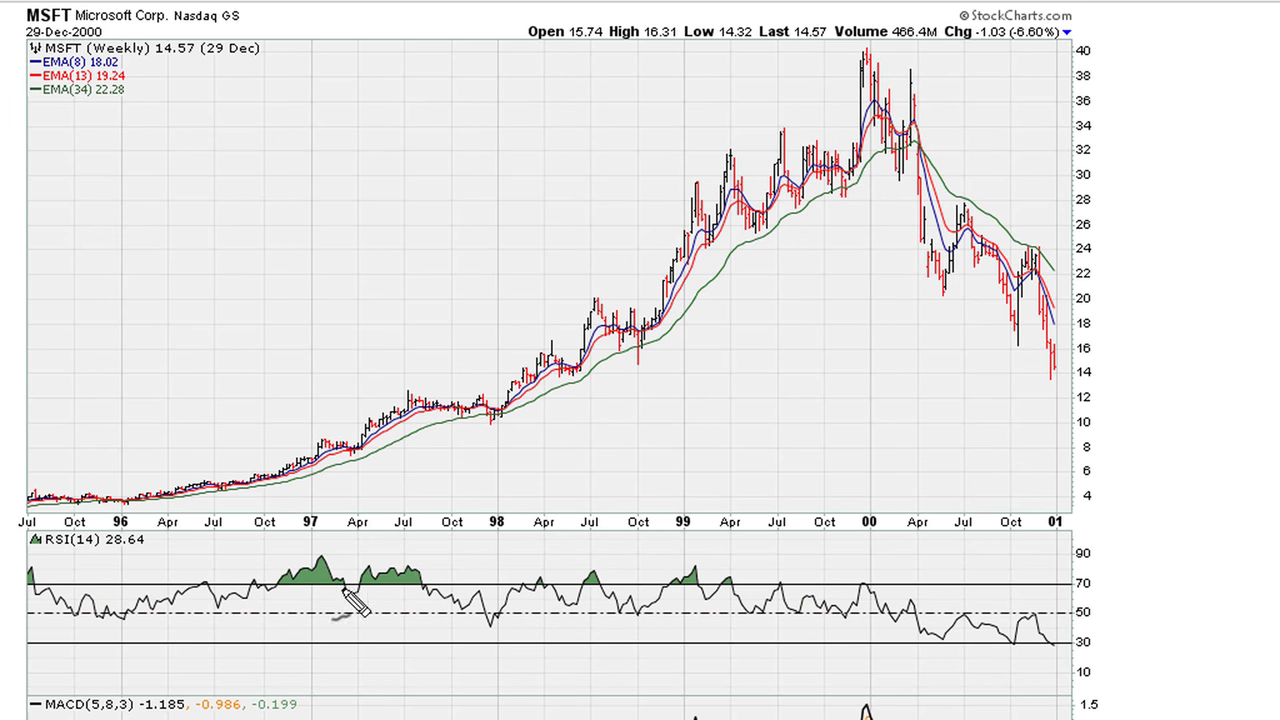
Step: Handwrite 1995 at the chart's left end and 2001 at its right, then erase both
{"action": "left_click_drag", "start_coordinate": [40, 338], "coordinate": [40, 405]}
{"action": "left_click_drag", "start_coordinate": [55, 340], "coordinate": [68, 372]}
{"action": "mouse_move", "coordinate": [67, 337]}
{"action": "left_mouse_down"}
{"action": "mouse_move", "coordinate": [68, 408]}
{"action": "mouse_move", "coordinate": [94, 360]}
{"action": "mouse_move", "coordinate": [97, 414]}
{"action": "left_mouse_up"}
{"action": "mouse_move", "coordinate": [148, 341]}
{"action": "left_mouse_down"}
{"action": "mouse_move", "coordinate": [120, 345]}
{"action": "mouse_move", "coordinate": [120, 400]}
{"action": "left_mouse_up"}
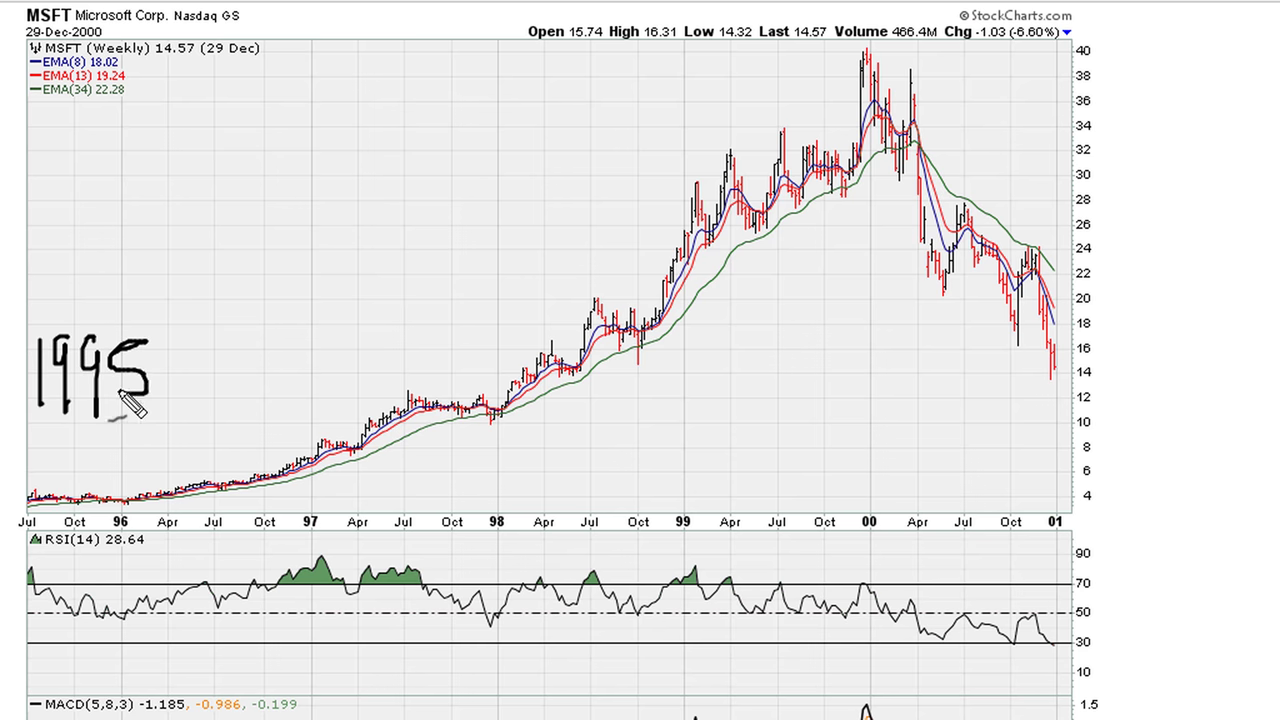
{"action": "mouse_move", "coordinate": [1008, 410]}
{"action": "left_mouse_down"}
{"action": "mouse_move", "coordinate": [1010, 458]}
{"action": "mouse_move", "coordinate": [1042, 462]}
{"action": "mouse_move", "coordinate": [1060, 428]}
{"action": "mouse_move", "coordinate": [1088, 418]}
{"action": "mouse_move", "coordinate": [1140, 456]}
{"action": "left_mouse_up"}
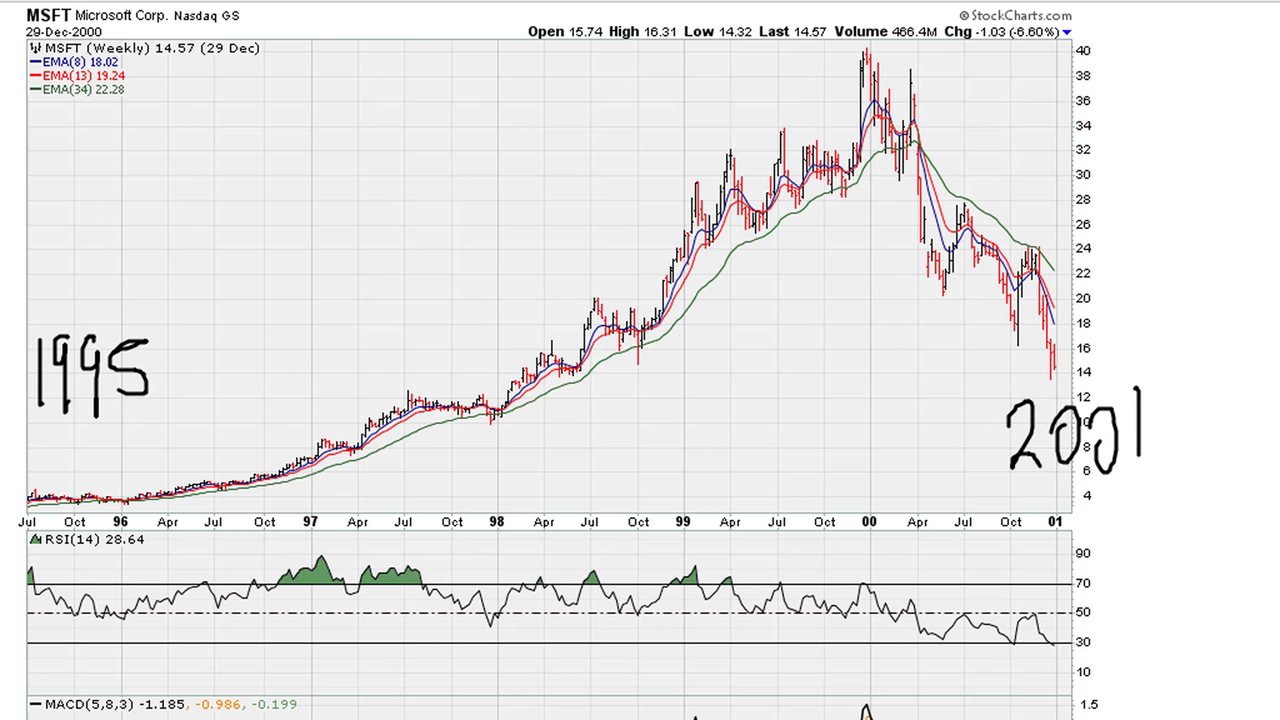
{"action": "key", "text": "e"}
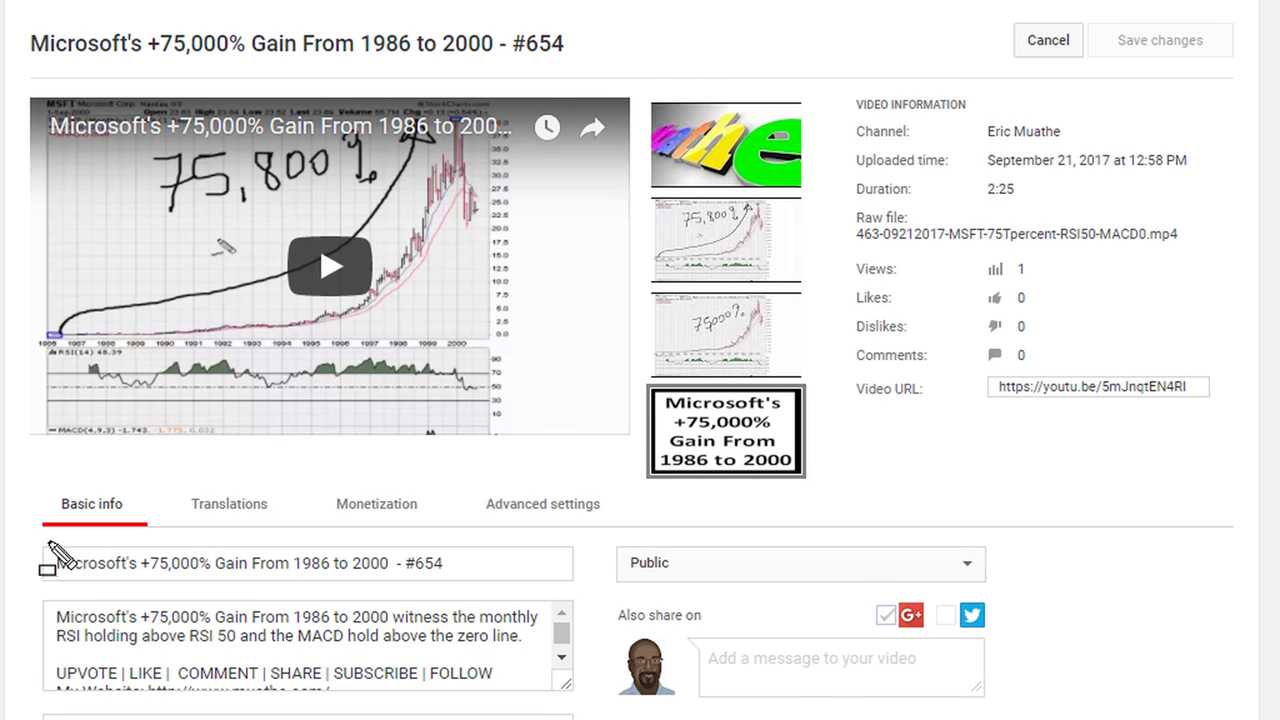
Step: Draw a box around the video title field and an arrow pointing at #654
{"action": "left_click_drag", "start_coordinate": [41, 544], "coordinate": [516, 580]}
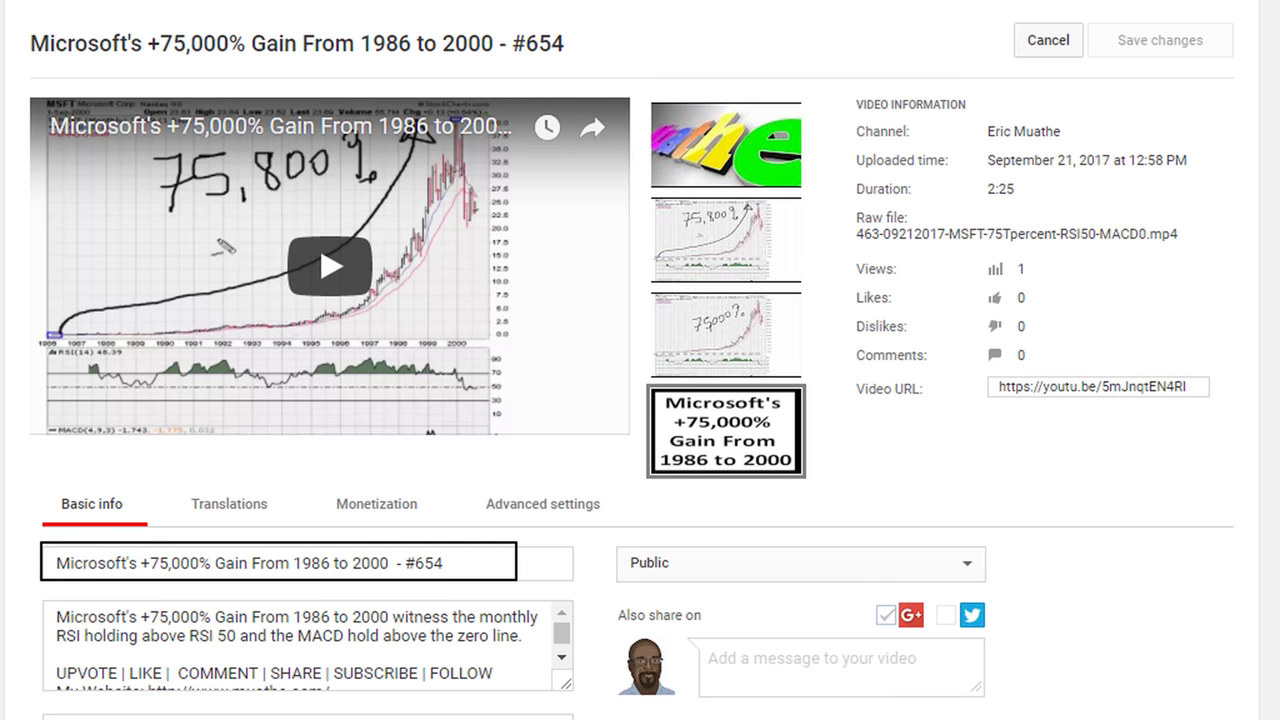
{"action": "left_click_drag", "start_coordinate": [474, 484], "coordinate": [447, 562]}
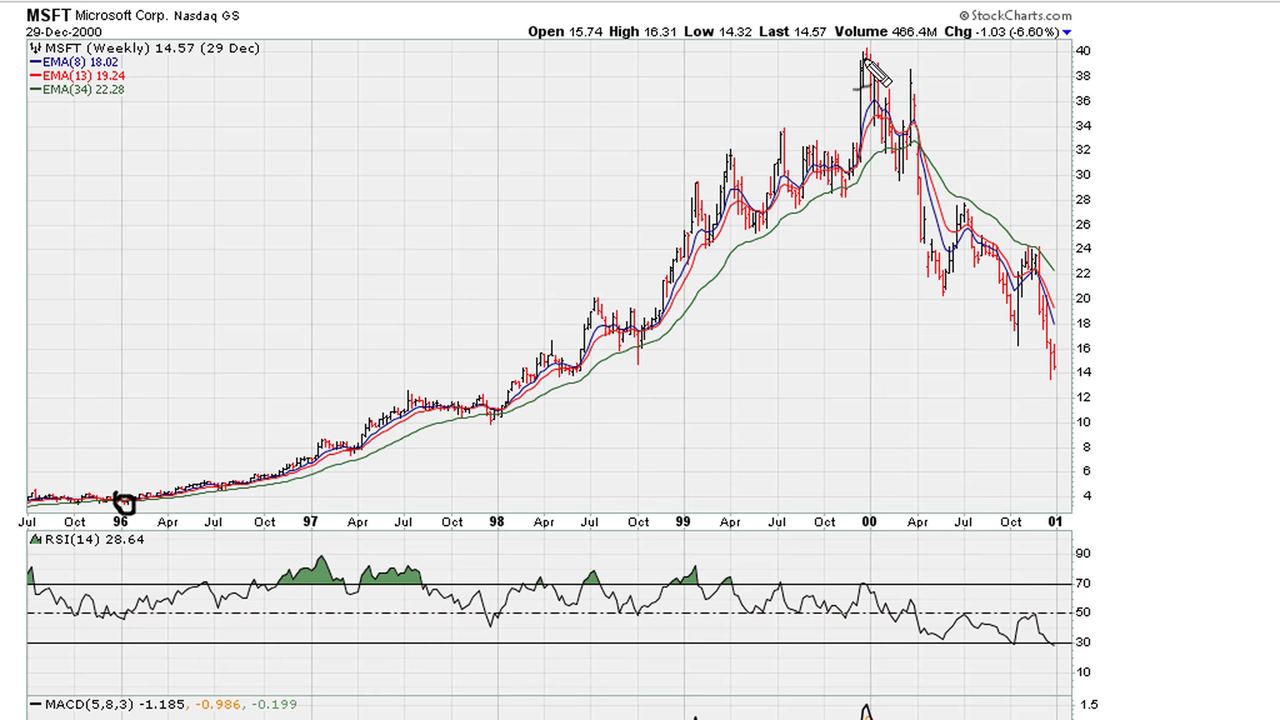
Step: Circle the 2000 price peak and write +900% above the rising prices
{"action": "mouse_move", "coordinate": [866, 40]}
{"action": "left_mouse_down"}
{"action": "mouse_move", "coordinate": [874, 62]}
{"action": "mouse_move", "coordinate": [852, 68]}
{"action": "left_mouse_up"}
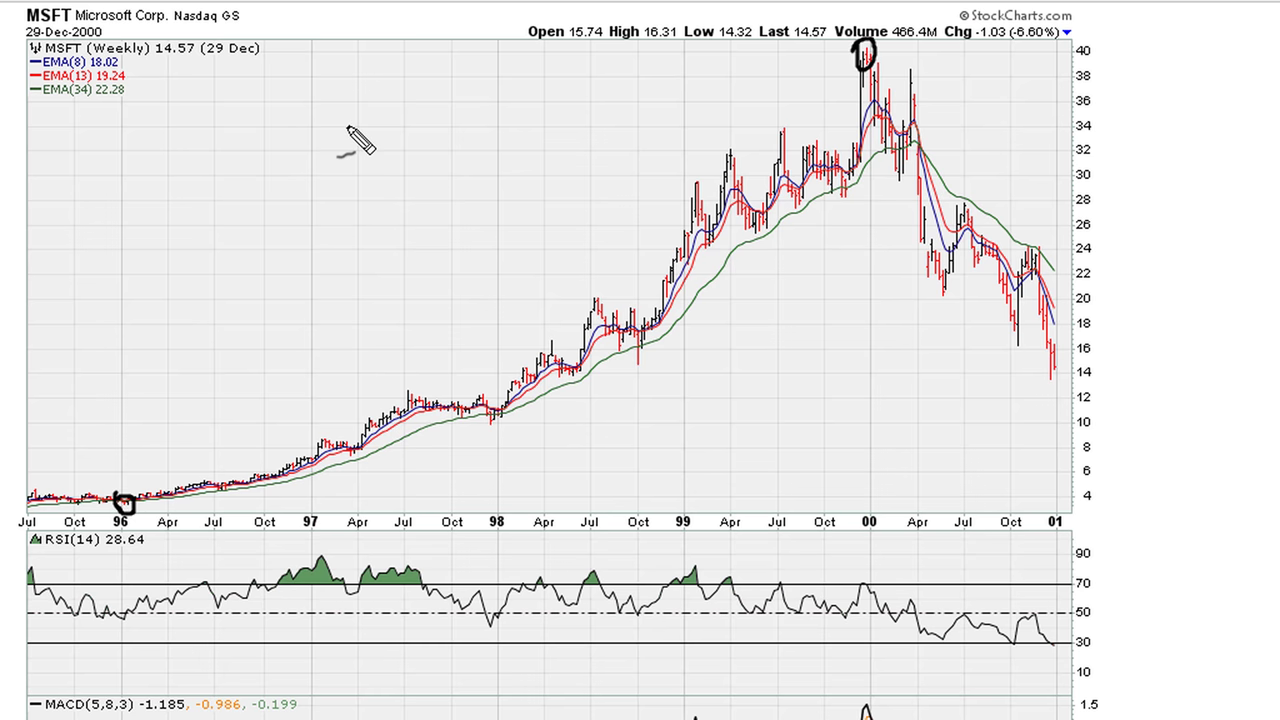
{"action": "mouse_move", "coordinate": [347, 125]}
{"action": "left_mouse_down"}
{"action": "mouse_move", "coordinate": [347, 192]}
{"action": "mouse_move", "coordinate": [360, 152]}
{"action": "mouse_move", "coordinate": [392, 188]}
{"action": "left_mouse_up"}
{"action": "mouse_move", "coordinate": [414, 130]}
{"action": "left_mouse_down"}
{"action": "mouse_move", "coordinate": [404, 186]}
{"action": "mouse_move", "coordinate": [418, 132]}
{"action": "mouse_move", "coordinate": [448, 132]}
{"action": "mouse_move", "coordinate": [476, 134]}
{"action": "mouse_move", "coordinate": [468, 190]}
{"action": "mouse_move", "coordinate": [491, 188]}
{"action": "left_mouse_up"}
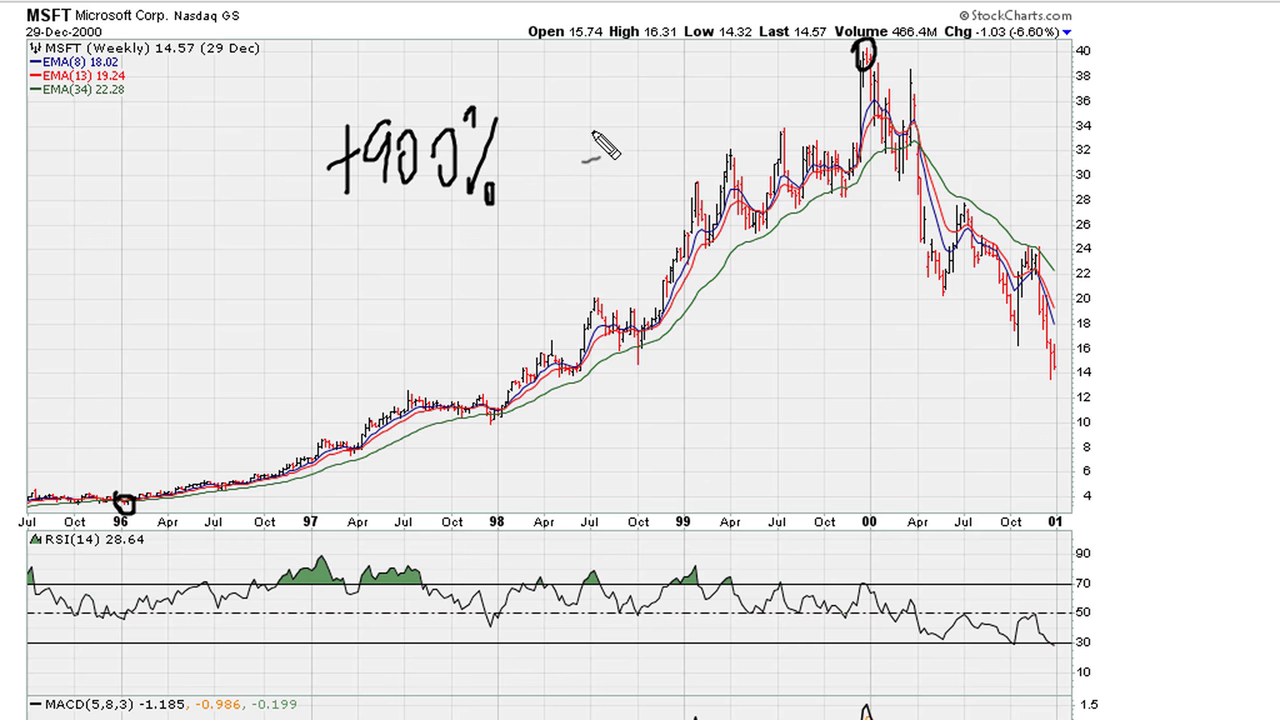
Step: Trace the stepped arc from 1996 to the 2000 peak, write 5YRS, then erase the ink
{"action": "mouse_move", "coordinate": [128, 497]}
{"action": "left_mouse_down"}
{"action": "mouse_move", "coordinate": [160, 430]}
{"action": "mouse_move", "coordinate": [325, 445]}
{"action": "mouse_move", "coordinate": [435, 316]}
{"action": "mouse_move", "coordinate": [498, 382]}
{"action": "mouse_move", "coordinate": [607, 250]}
{"action": "mouse_move", "coordinate": [684, 282]}
{"action": "mouse_move", "coordinate": [753, 128]}
{"action": "mouse_move", "coordinate": [843, 93]}
{"action": "left_mouse_up"}
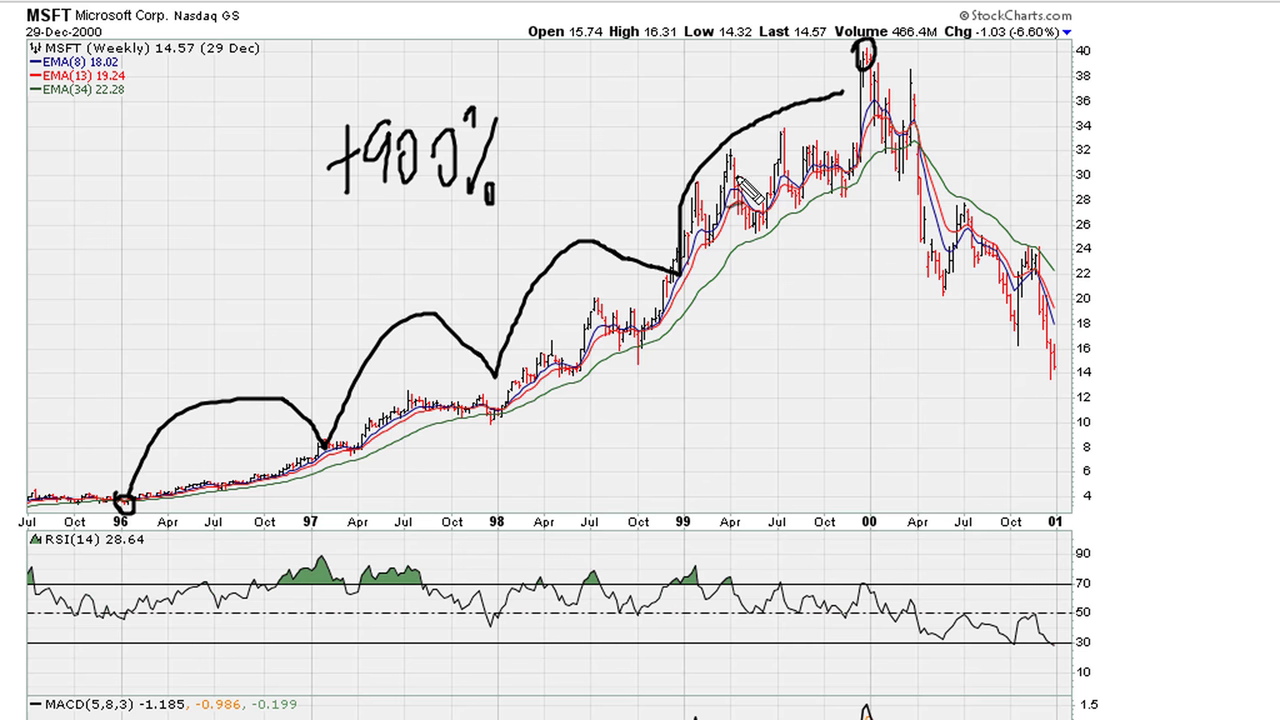
{"action": "mouse_move", "coordinate": [563, 106]}
{"action": "left_mouse_down"}
{"action": "mouse_move", "coordinate": [590, 97]}
{"action": "mouse_move", "coordinate": [562, 156]}
{"action": "left_mouse_up"}
{"action": "left_click_drag", "start_coordinate": [600, 97], "coordinate": [622, 140]}
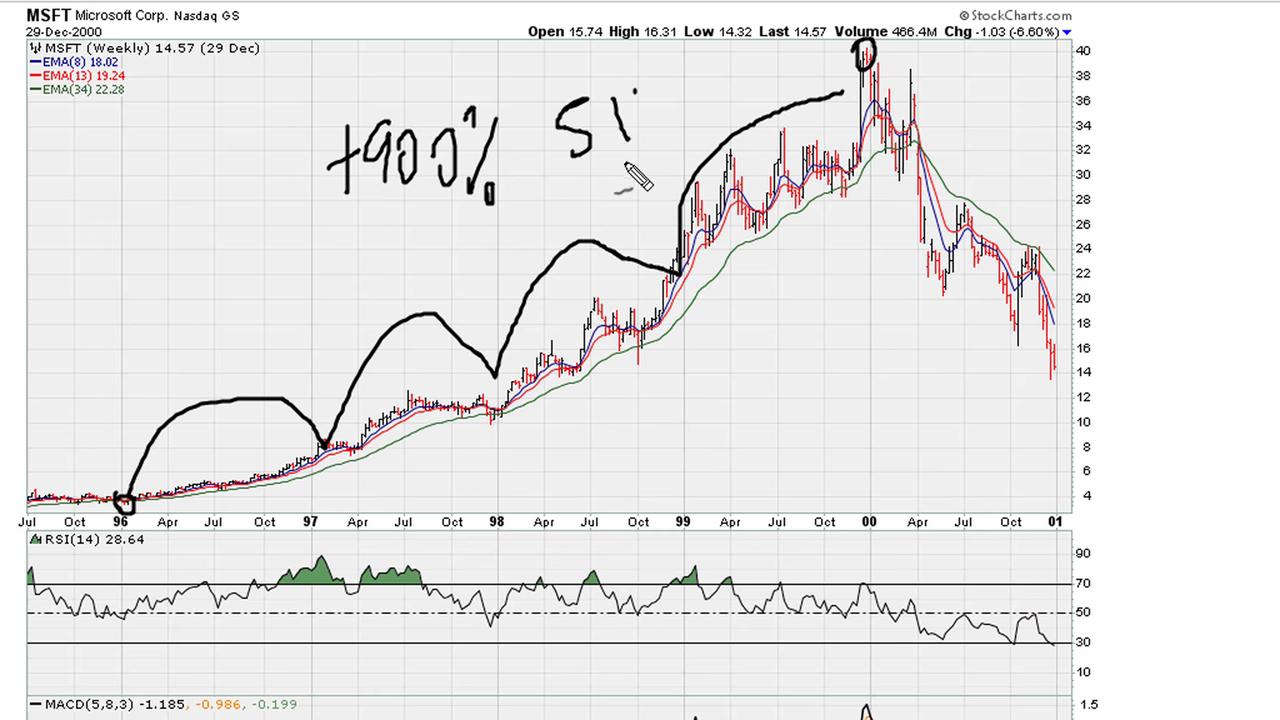
{"action": "mouse_move", "coordinate": [643, 88]}
{"action": "left_mouse_down"}
{"action": "mouse_move", "coordinate": [620, 180]}
{"action": "mouse_move", "coordinate": [652, 152]}
{"action": "mouse_move", "coordinate": [700, 148]}
{"action": "left_mouse_up"}
{"action": "left_click_drag", "start_coordinate": [722, 82], "coordinate": [690, 132]}
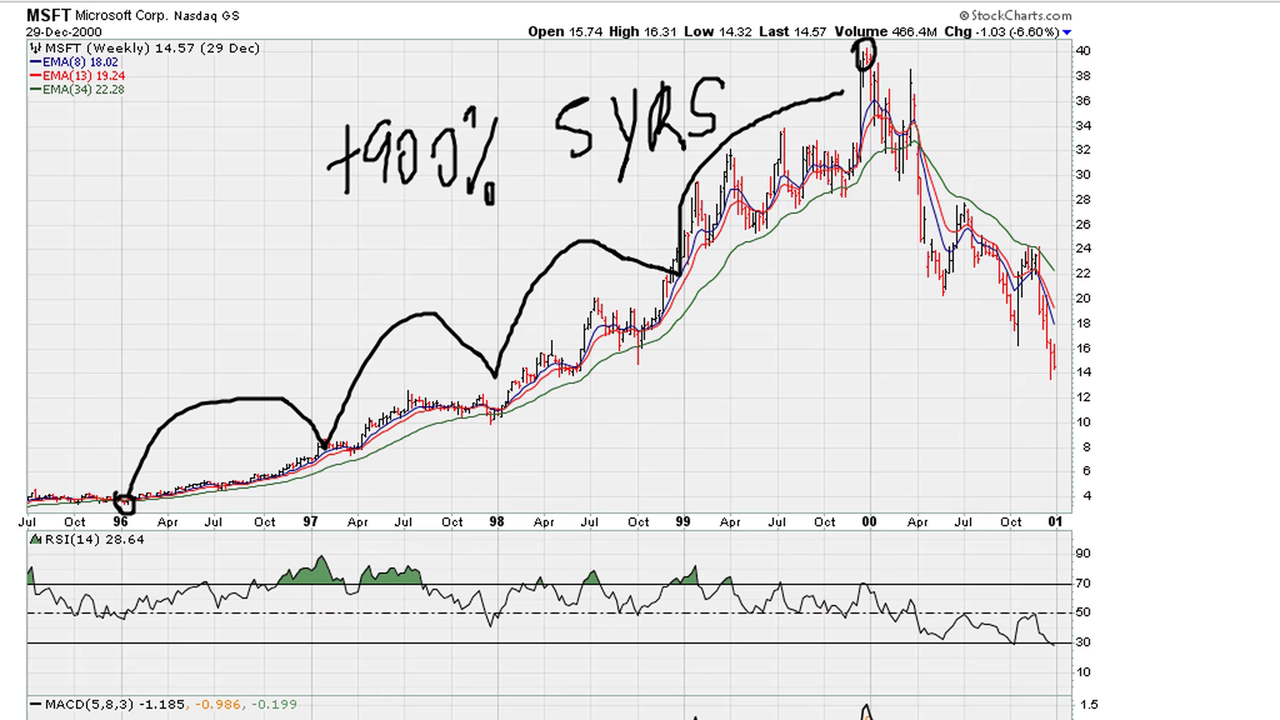
{"action": "key", "text": "e"}
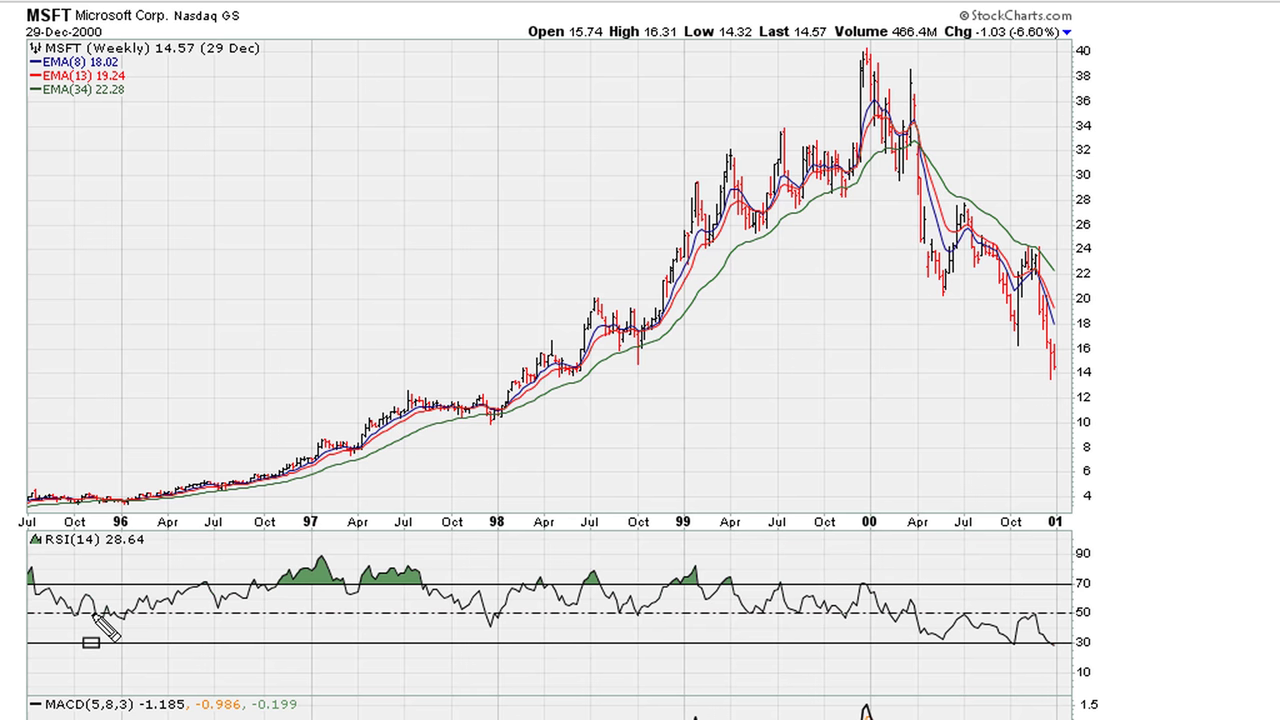
Step: Box the late-1995, early-1998 and autumn-1998 RSI holds at 50 and their price dips
{"action": "left_click_drag", "start_coordinate": [68, 609], "coordinate": [129, 622]}
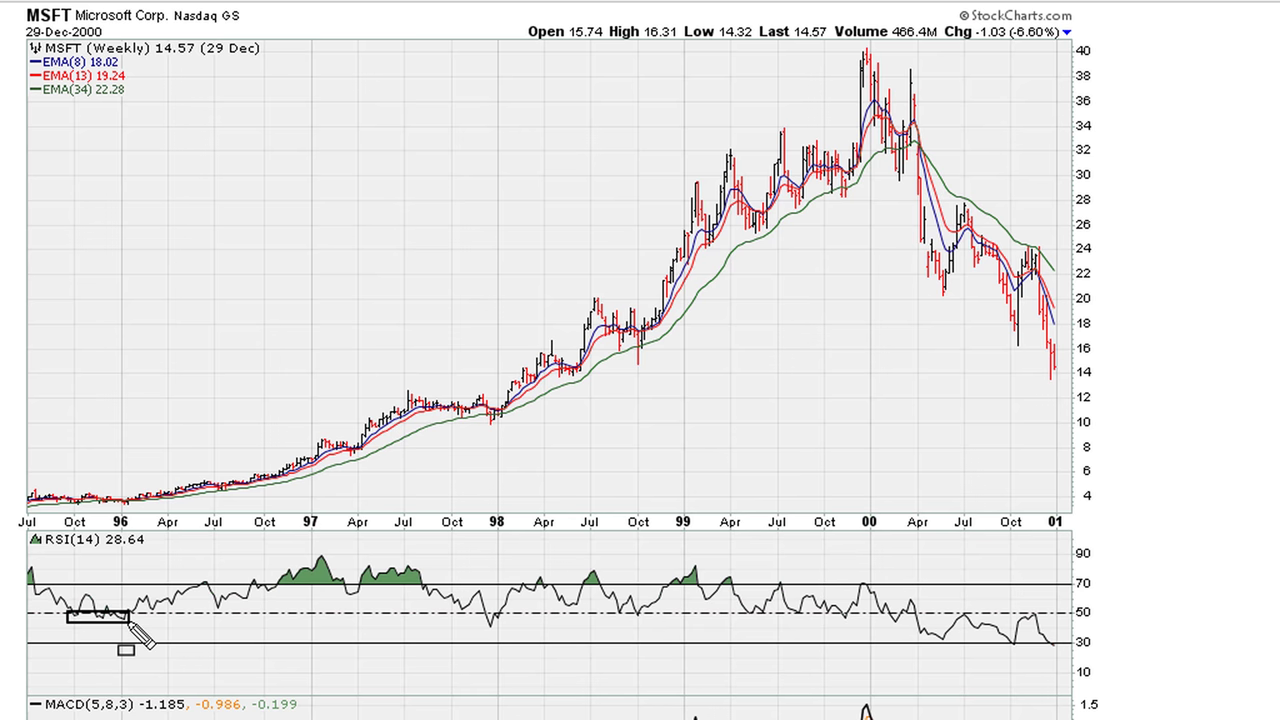
{"action": "left_click_drag", "start_coordinate": [72, 499], "coordinate": [125, 506]}
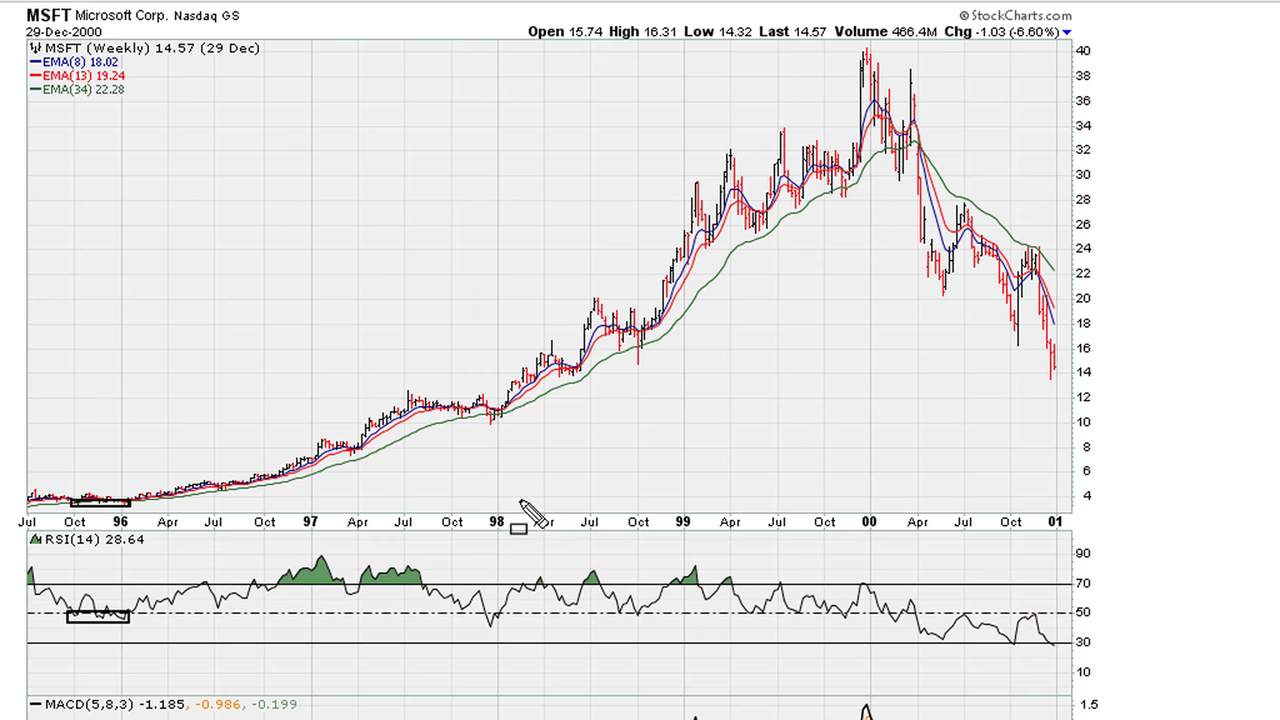
{"action": "left_click_drag", "start_coordinate": [483, 612], "coordinate": [514, 632]}
{"action": "left_click_drag", "start_coordinate": [486, 413], "coordinate": [509, 426]}
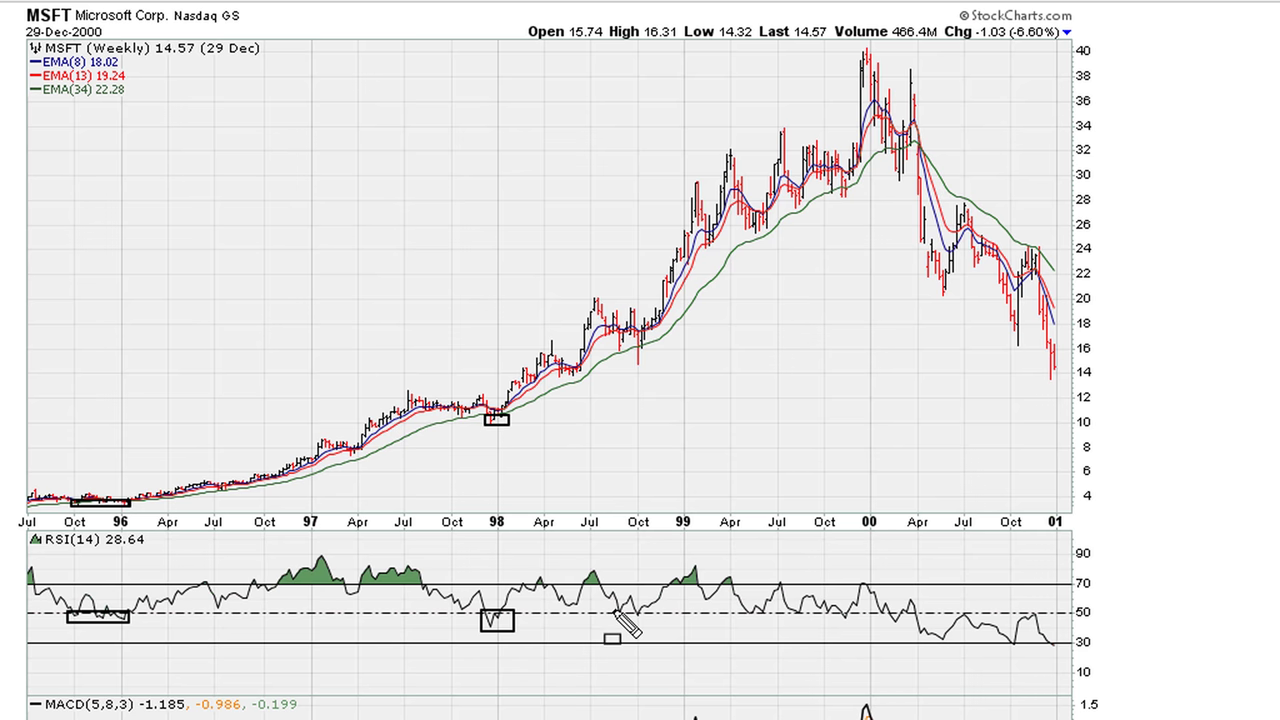
{"action": "left_click_drag", "start_coordinate": [612, 606], "coordinate": [654, 624]}
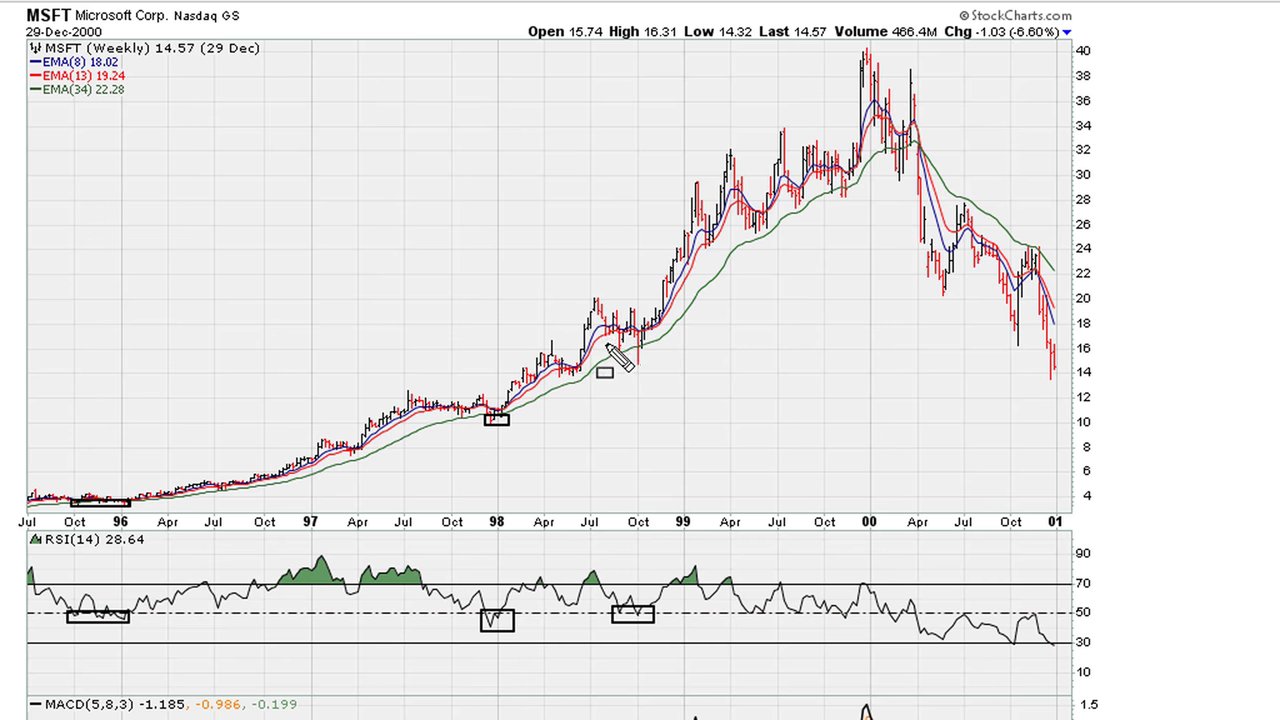
{"action": "left_click_drag", "start_coordinate": [610, 338], "coordinate": [648, 360]}
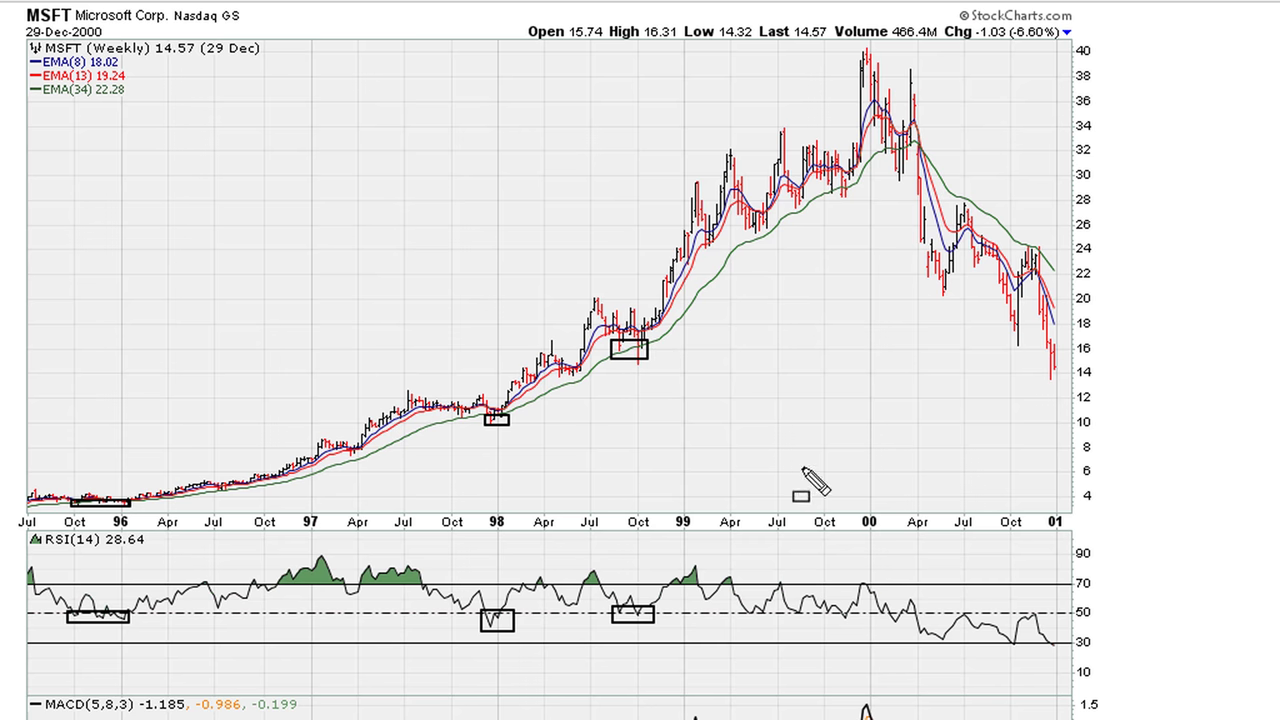
Step: Box the spring, summer and late-1999 RSI pullbacks to 50 and matching price dips
{"action": "left_click_drag", "start_coordinate": [741, 606], "coordinate": [776, 620]}
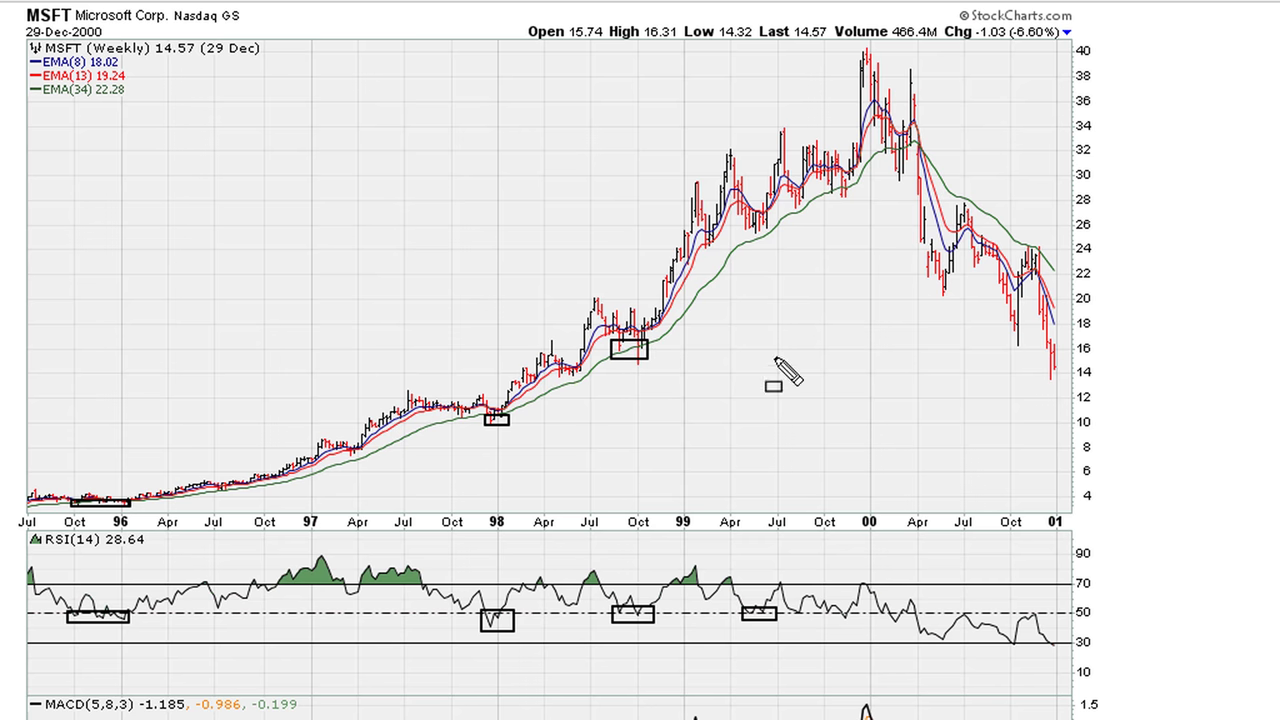
{"action": "left_click_drag", "start_coordinate": [746, 220], "coordinate": [772, 232]}
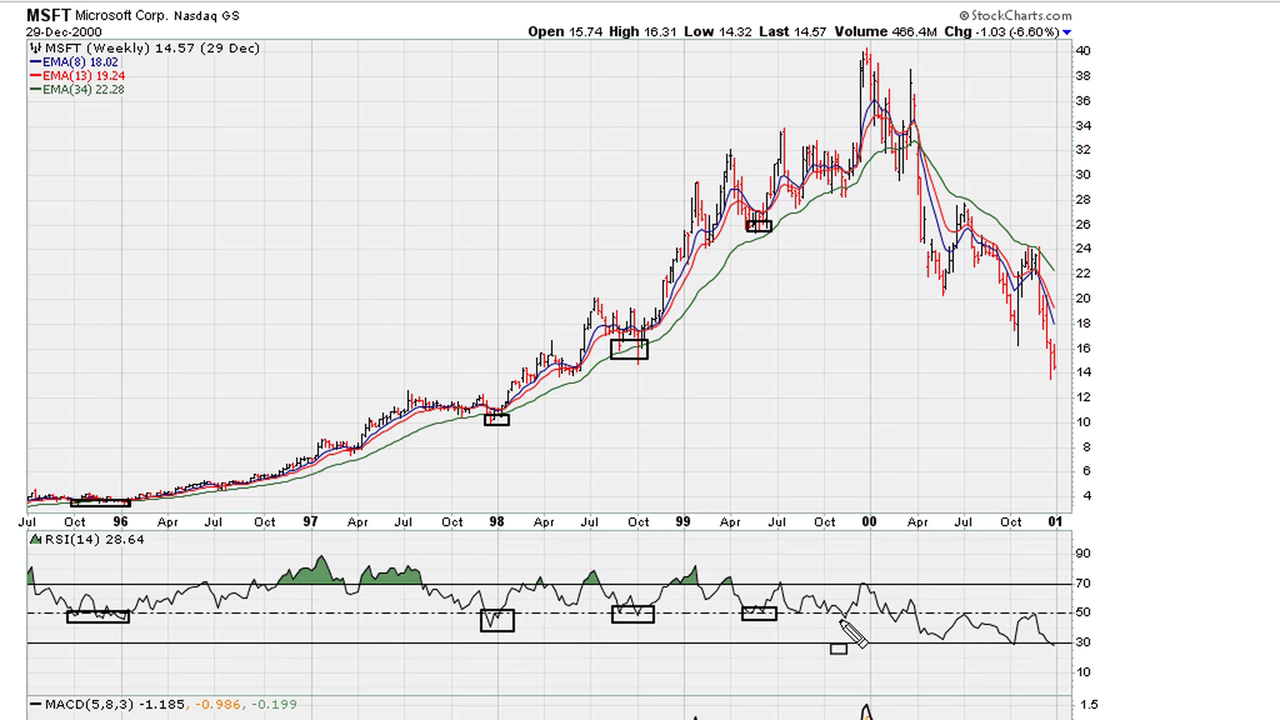
{"action": "left_click_drag", "start_coordinate": [789, 605], "coordinate": [807, 624]}
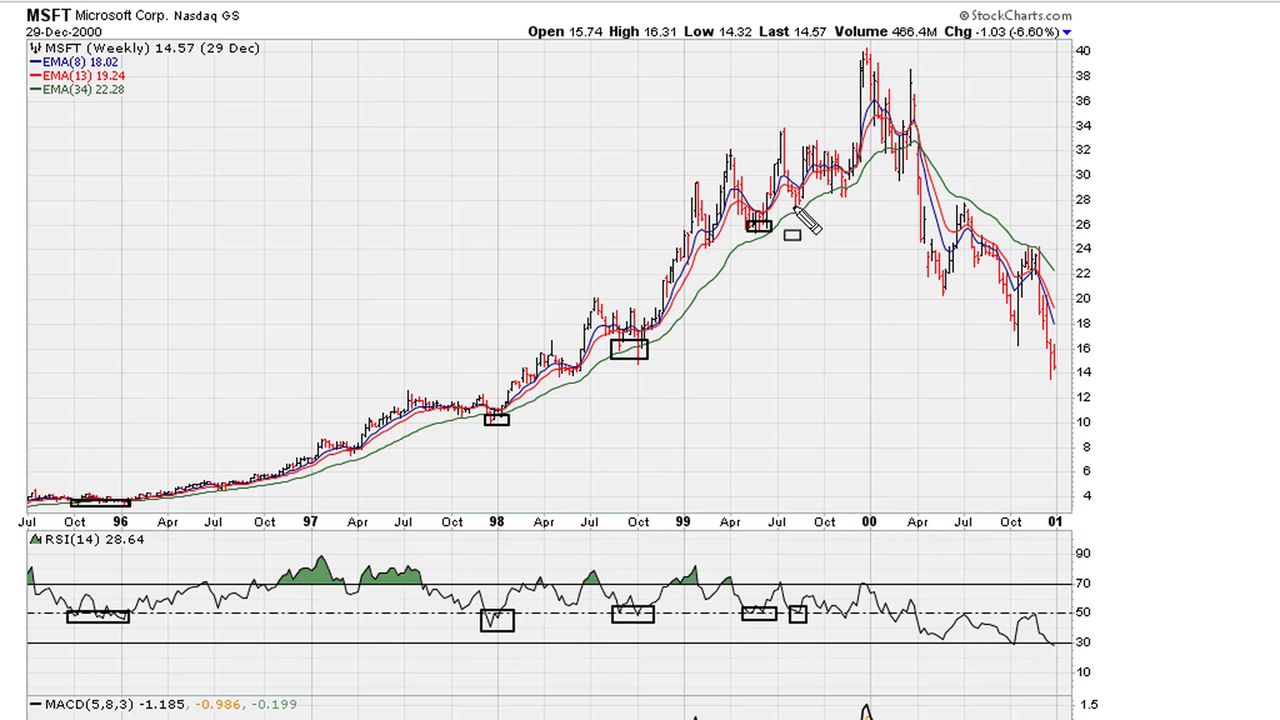
{"action": "left_click_drag", "start_coordinate": [788, 193], "coordinate": [808, 204]}
{"action": "left_click_drag", "start_coordinate": [836, 608], "coordinate": [856, 624]}
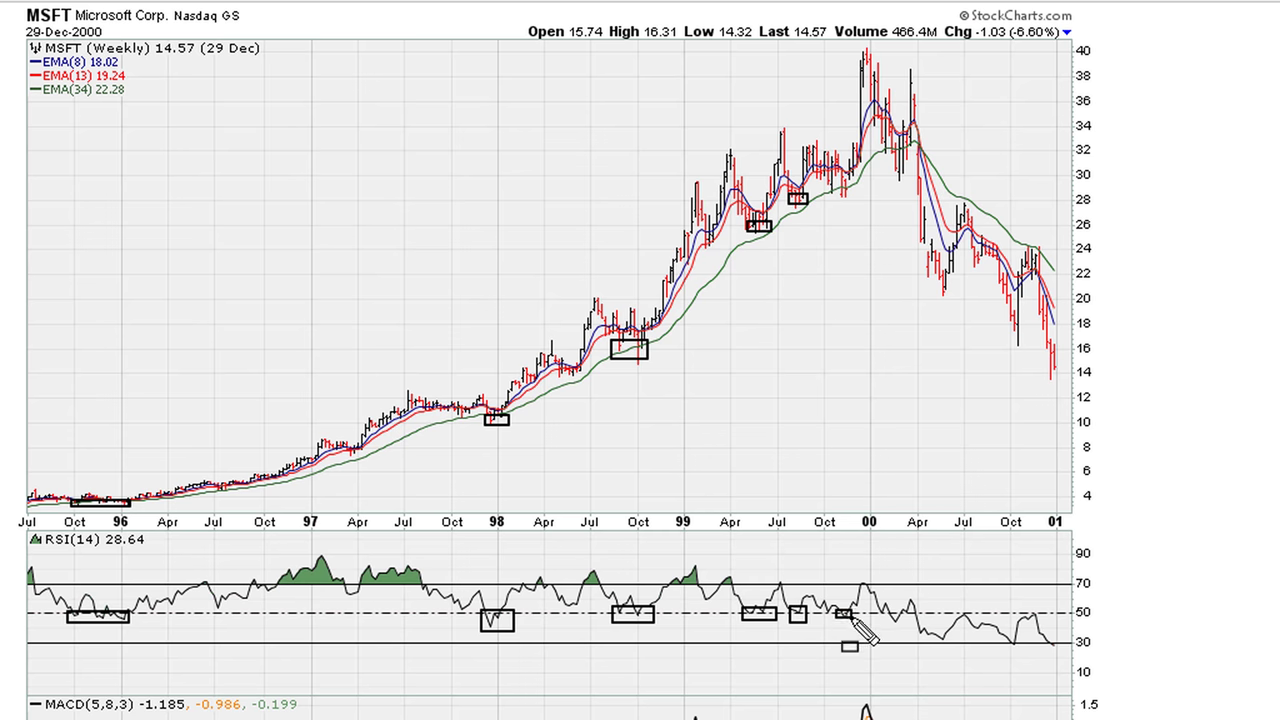
{"action": "left_click_drag", "start_coordinate": [837, 180], "coordinate": [857, 195]}
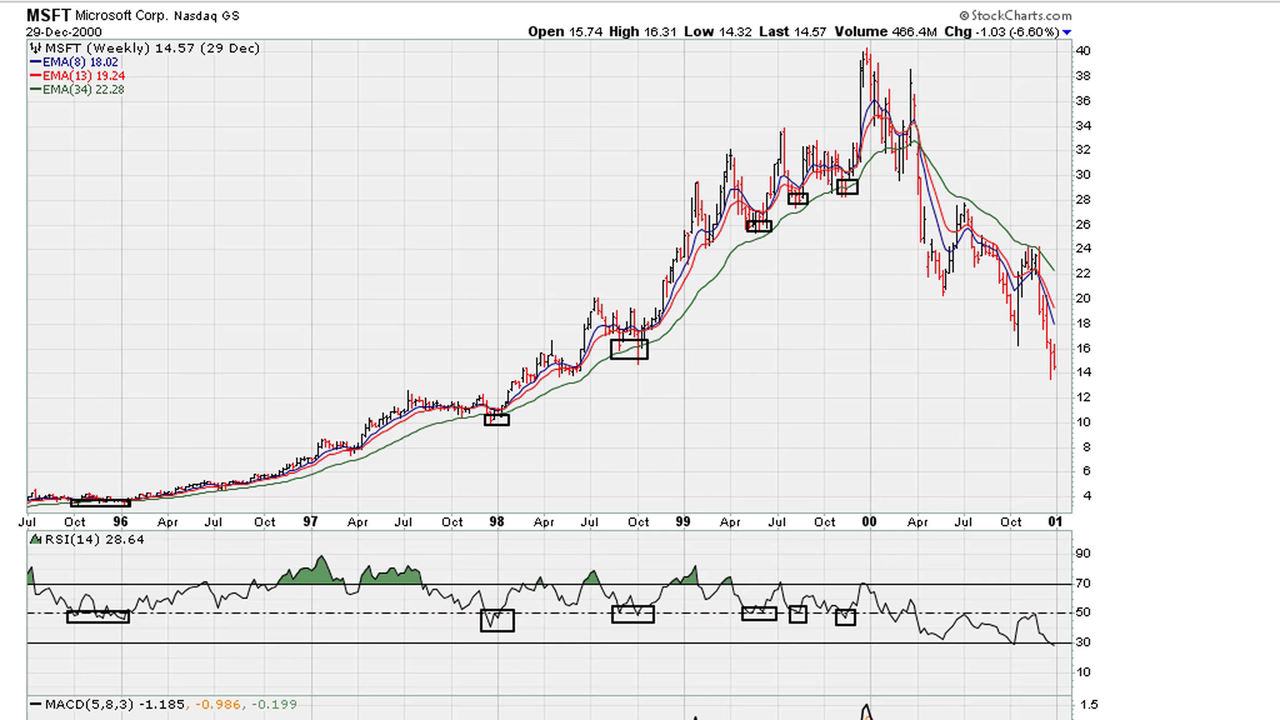
Step: Box the April, July and October 2000 RSI stalls and lower price peaks in red
{"action": "left_click_drag", "start_coordinate": [903, 598], "coordinate": [937, 619]}
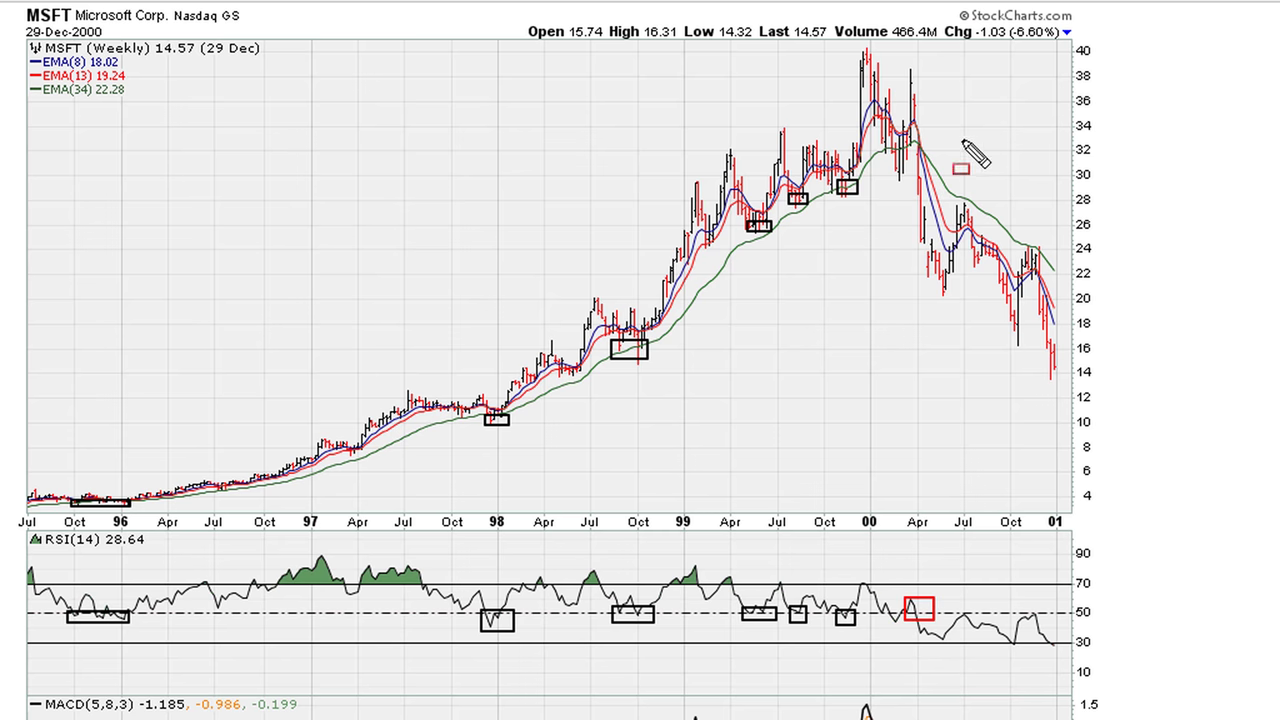
{"action": "left_click_drag", "start_coordinate": [897, 77], "coordinate": [928, 95]}
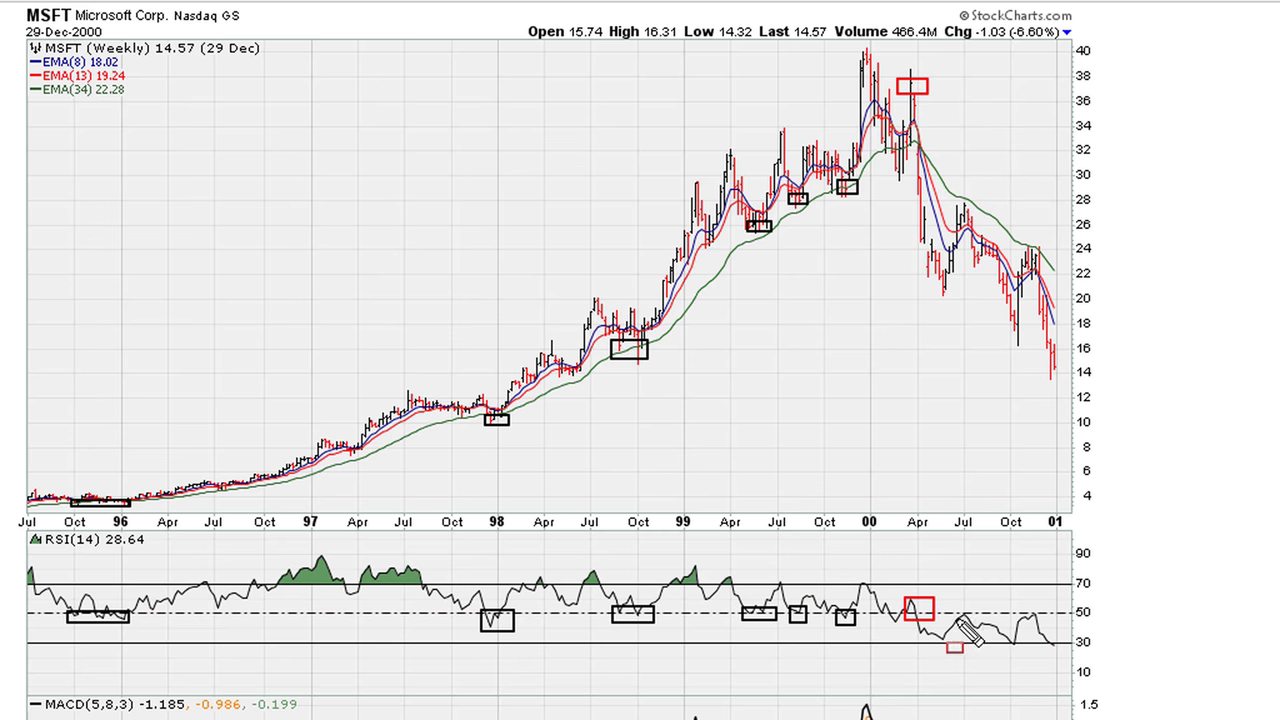
{"action": "left_click_drag", "start_coordinate": [955, 605], "coordinate": [976, 621]}
{"action": "left_click_drag", "start_coordinate": [957, 201], "coordinate": [983, 214]}
{"action": "left_click_drag", "start_coordinate": [1020, 603], "coordinate": [1052, 627]}
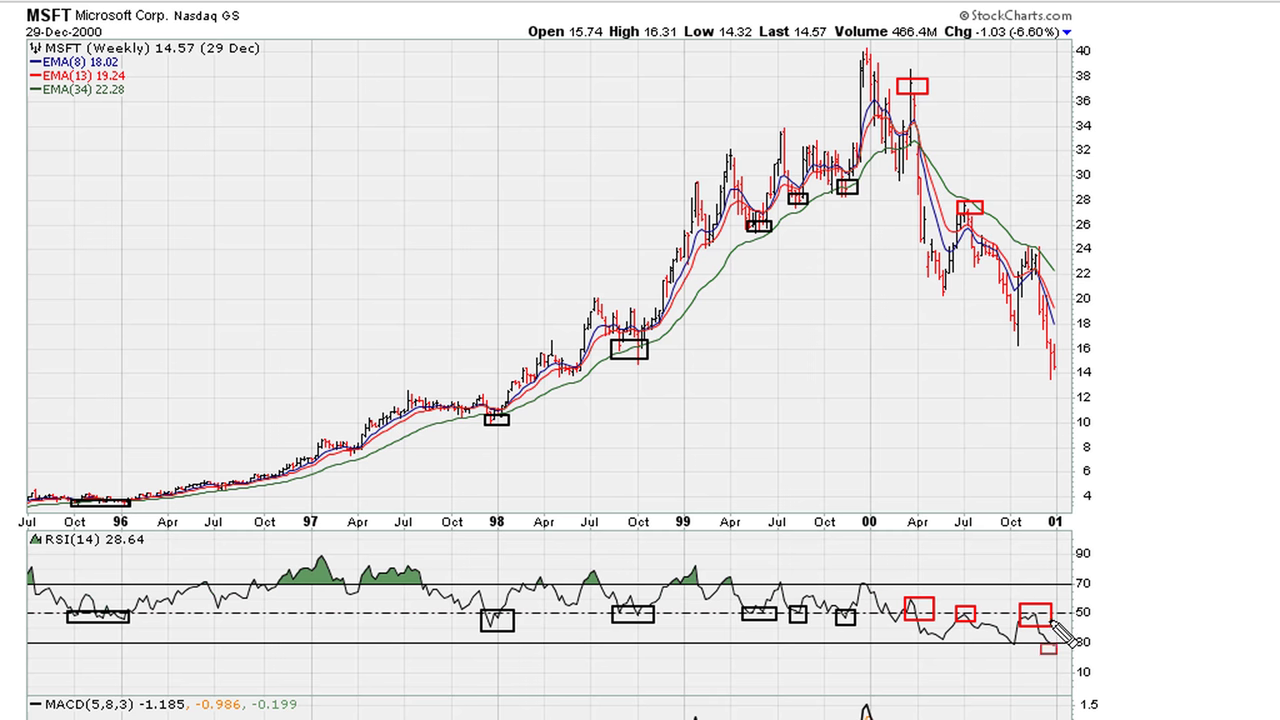
{"action": "left_click_drag", "start_coordinate": [1023, 249], "coordinate": [1046, 265]}
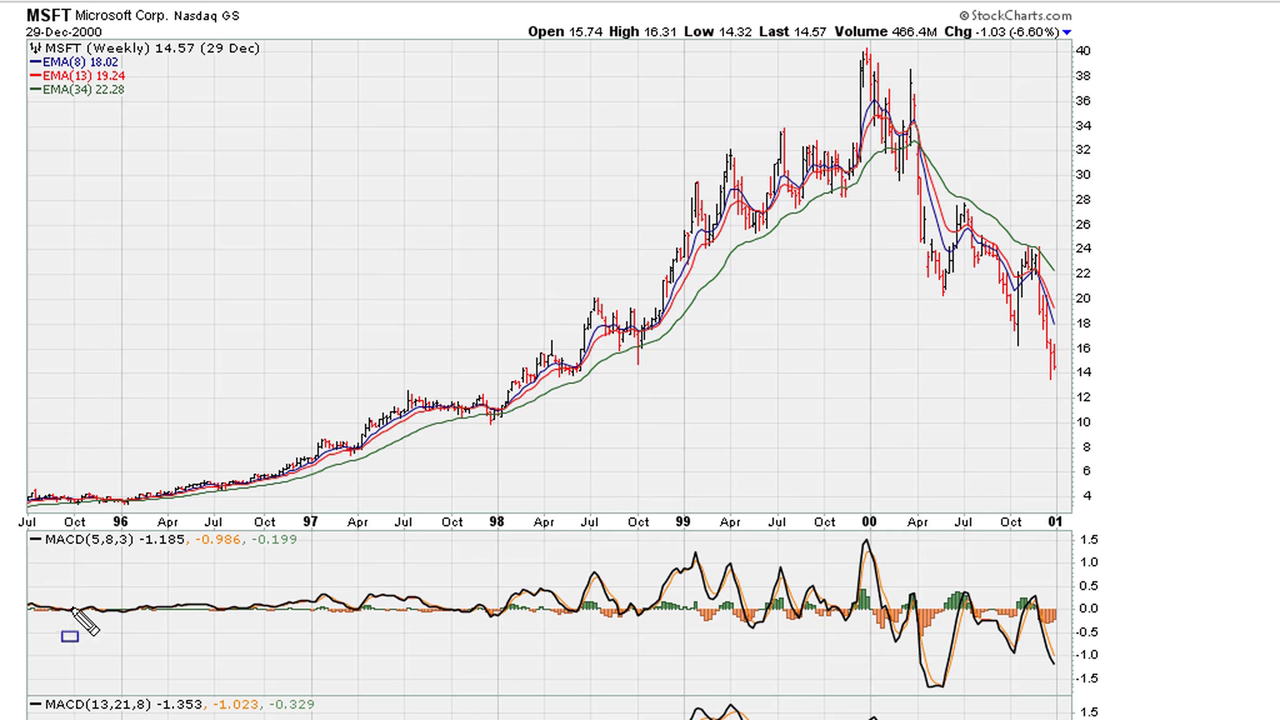
Step: Box the late-1995, mid-1996 and April 1997 dips in blue on MACD and price
{"action": "left_click_drag", "start_coordinate": [70, 604], "coordinate": [127, 616]}
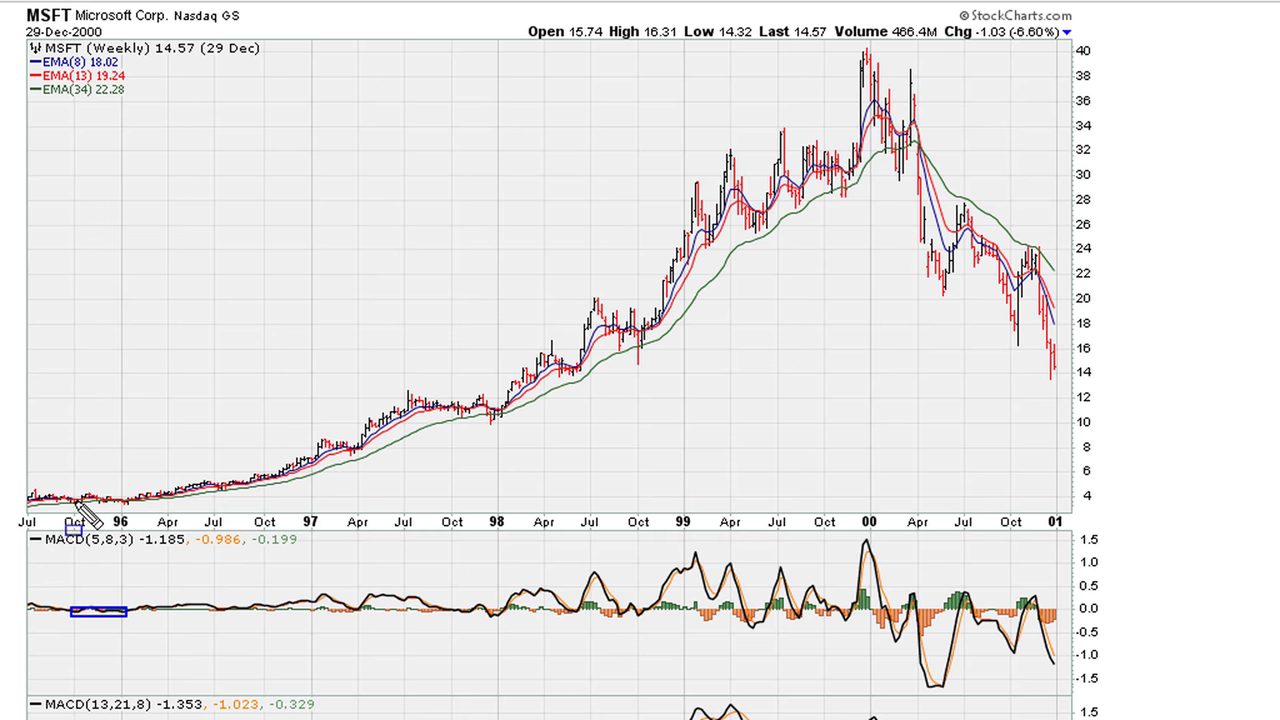
{"action": "left_click_drag", "start_coordinate": [75, 498], "coordinate": [144, 505]}
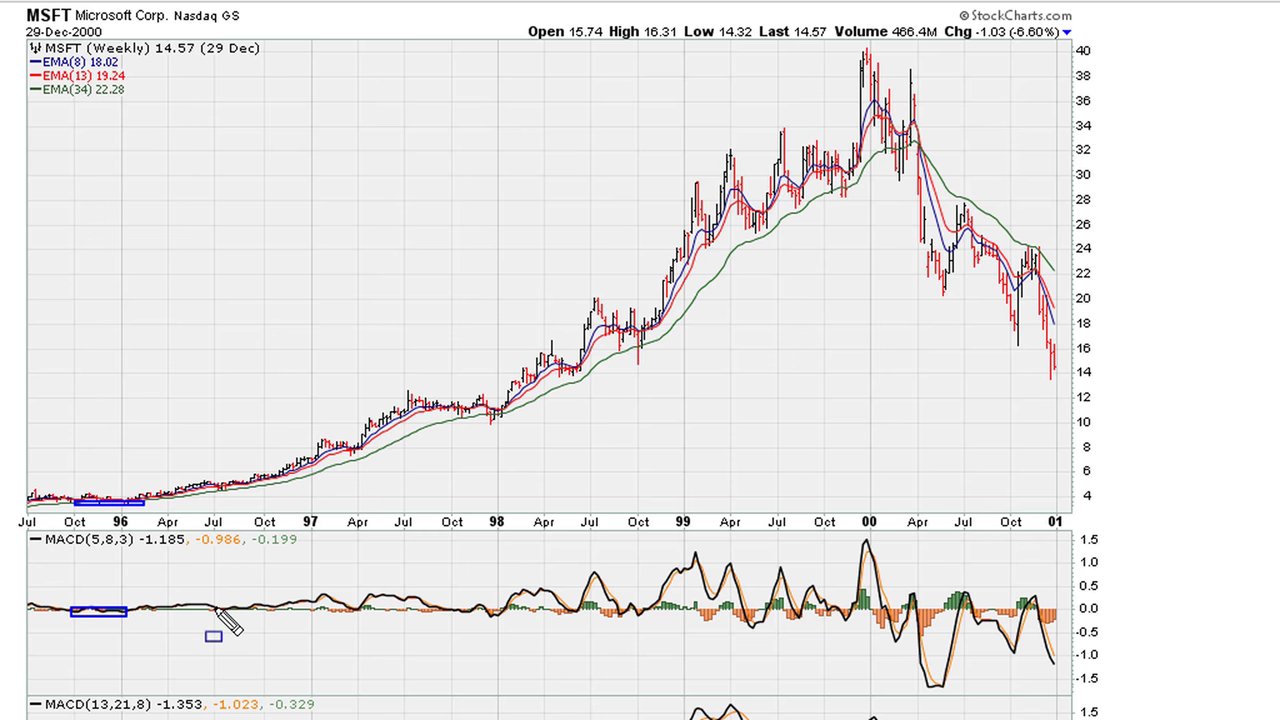
{"action": "left_click_drag", "start_coordinate": [214, 606], "coordinate": [232, 613]}
{"action": "left_click_drag", "start_coordinate": [216, 486], "coordinate": [228, 496]}
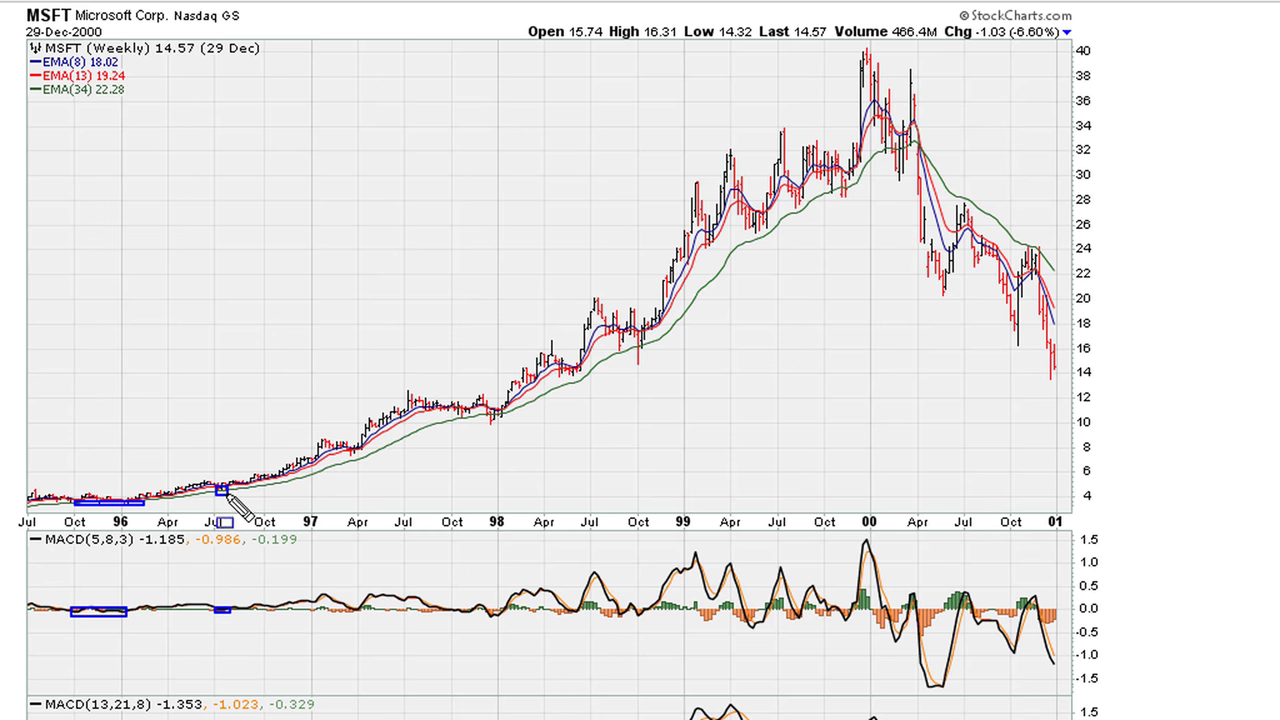
{"action": "left_click_drag", "start_coordinate": [346, 604], "coordinate": [366, 614]}
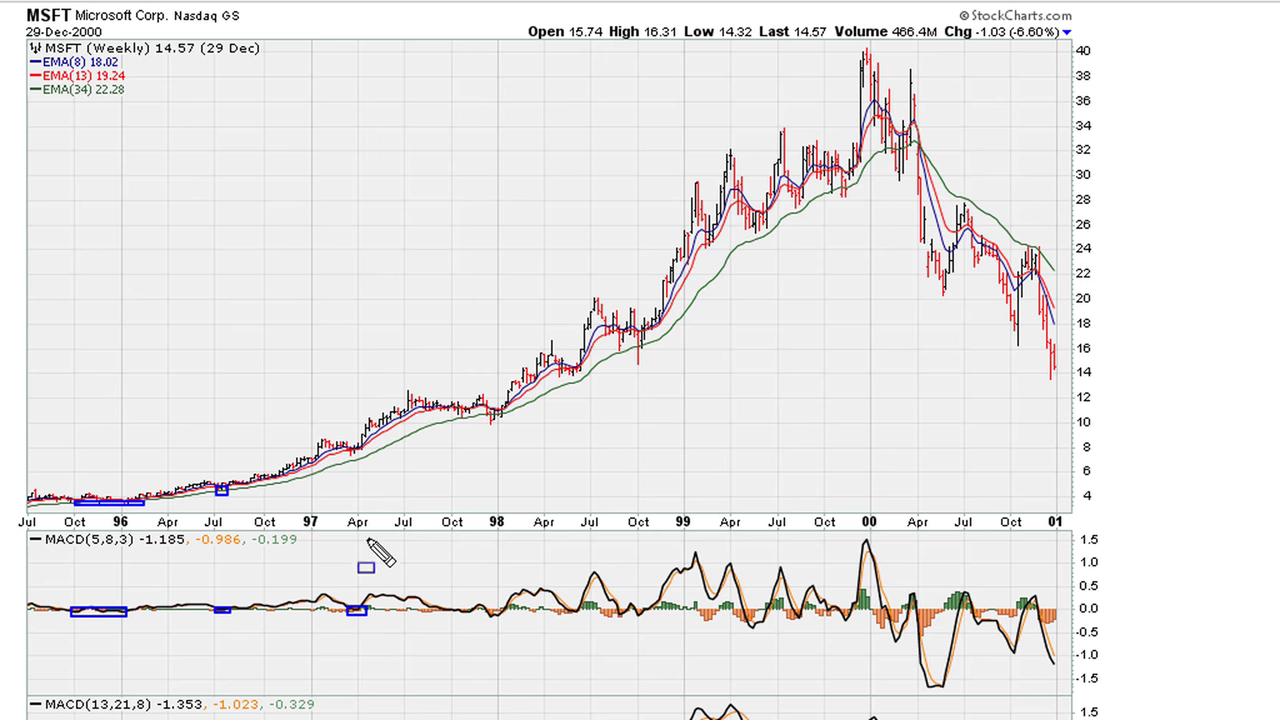
{"action": "left_click_drag", "start_coordinate": [345, 445], "coordinate": [368, 459]}
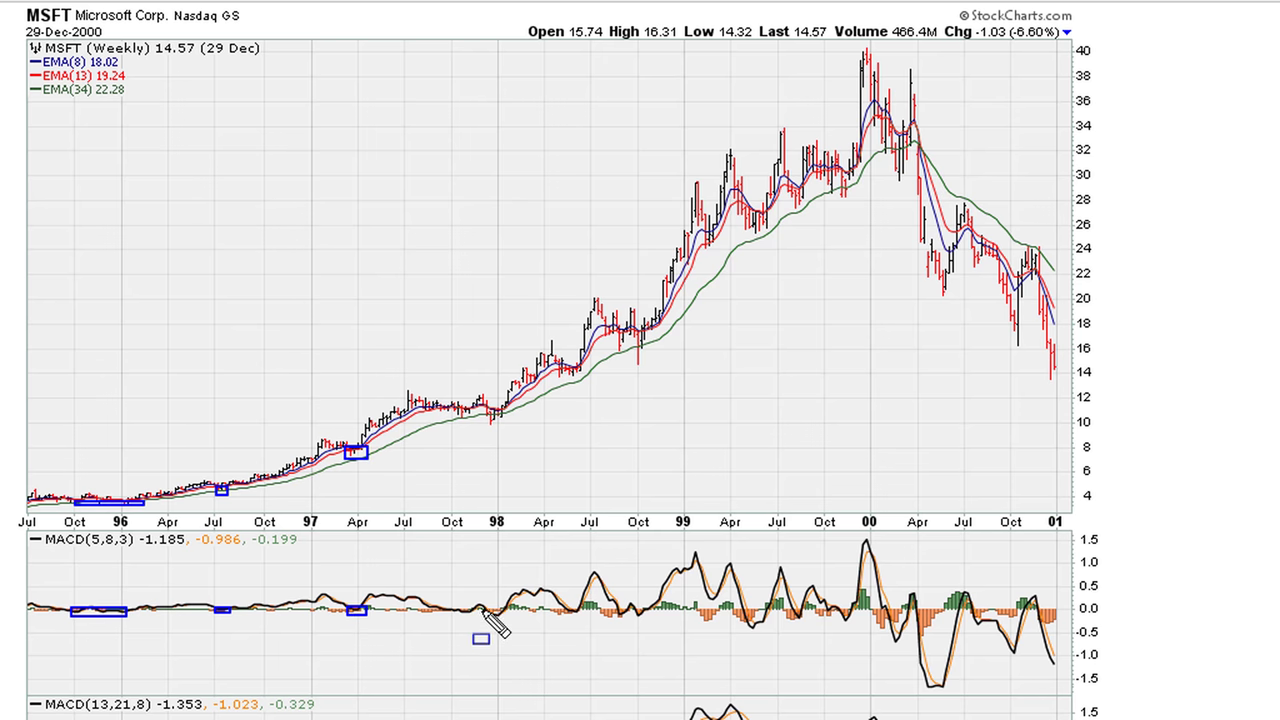
Step: Box the early, mid and late-1998 dips in blue on MACD and price
{"action": "left_click_drag", "start_coordinate": [483, 608], "coordinate": [510, 621]}
{"action": "left_click_drag", "start_coordinate": [484, 406], "coordinate": [508, 421]}
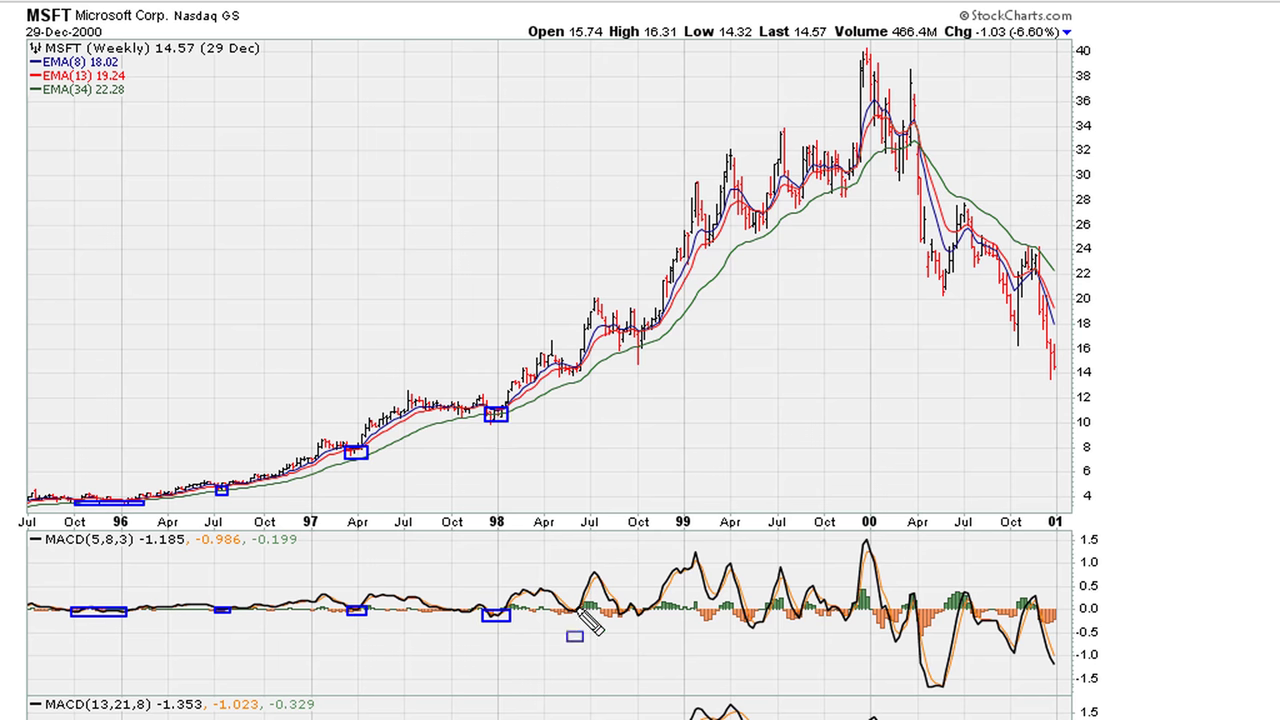
{"action": "left_click_drag", "start_coordinate": [566, 601], "coordinate": [585, 617]}
{"action": "left_click_drag", "start_coordinate": [562, 364], "coordinate": [588, 380]}
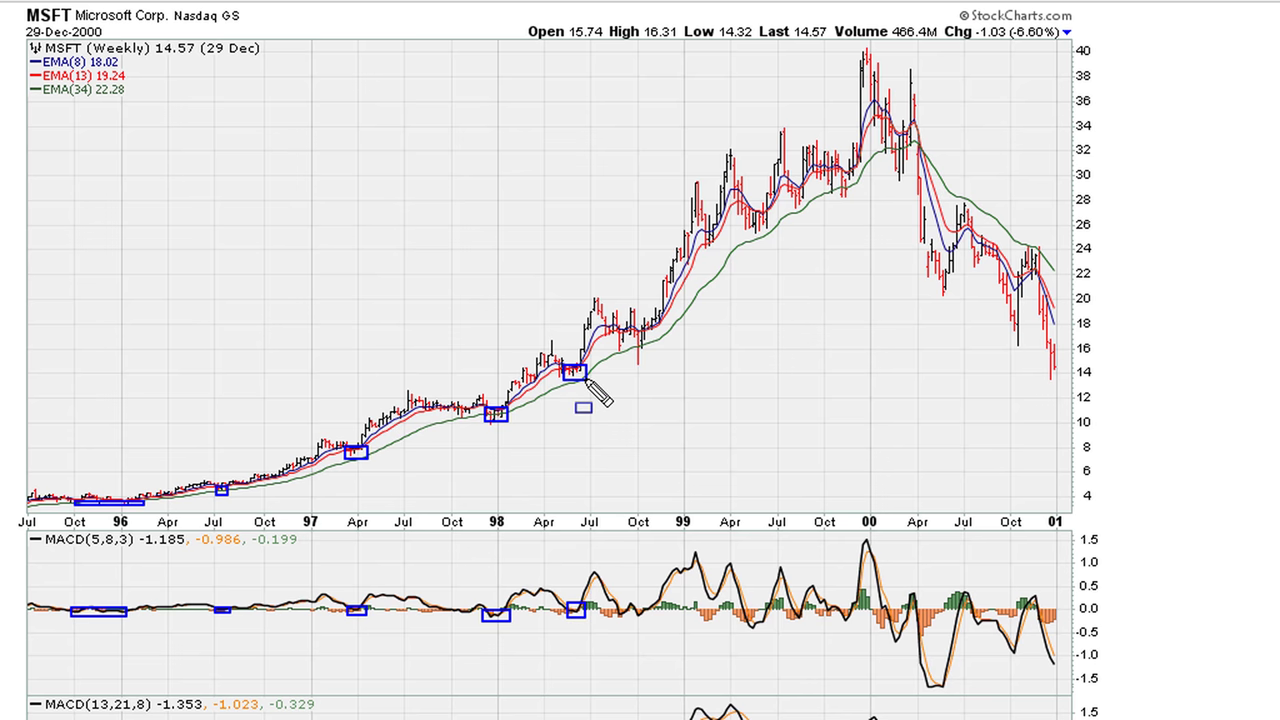
{"action": "left_click_drag", "start_coordinate": [609, 601], "coordinate": [650, 621]}
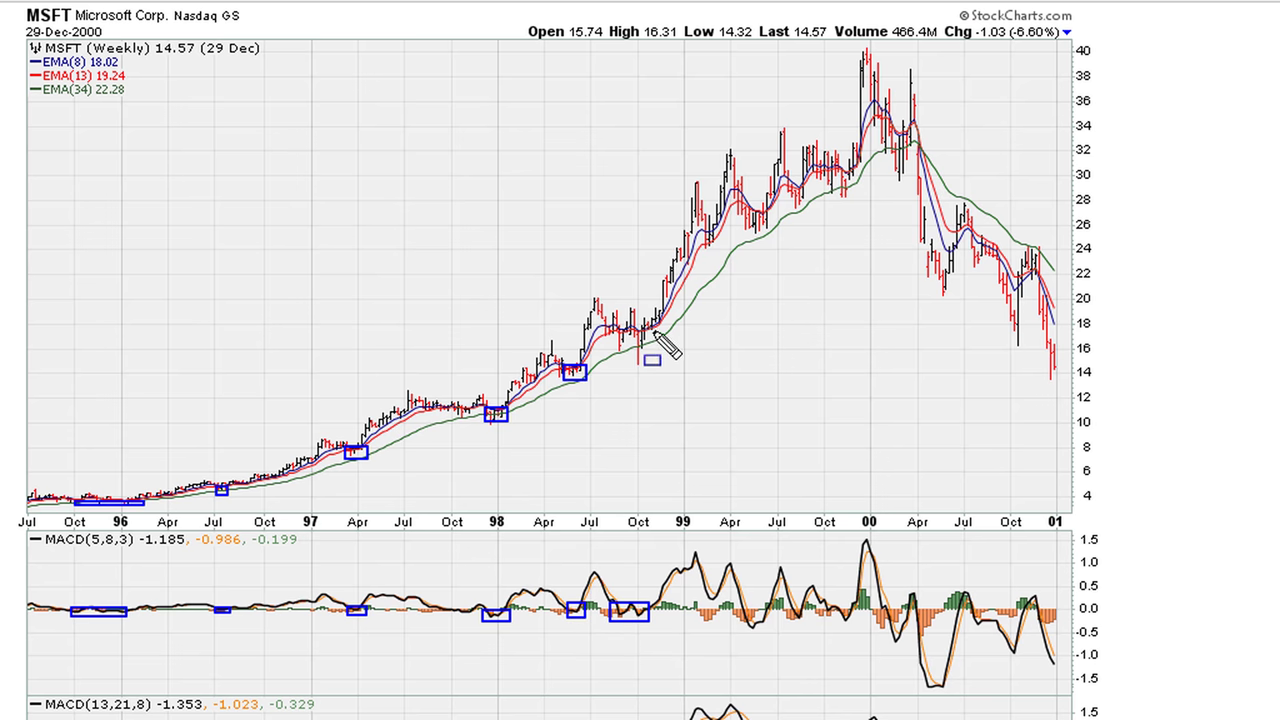
{"action": "left_click_drag", "start_coordinate": [627, 329], "coordinate": [650, 350]}
Step: Box the mid, late-summer and late-1999 dips in blue, and the early-2000 MACD peak in red
{"action": "left_click_drag", "start_coordinate": [734, 601], "coordinate": [777, 630]}
{"action": "left_click_drag", "start_coordinate": [750, 205], "coordinate": [773, 231]}
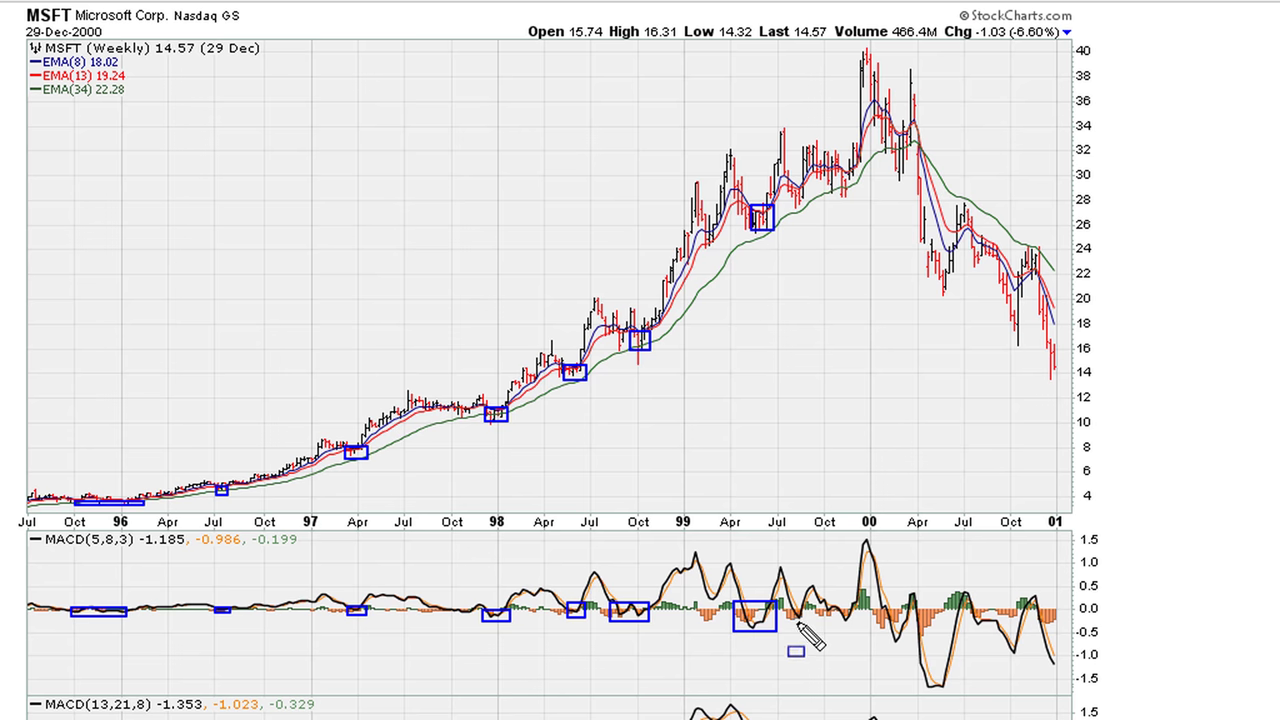
{"action": "left_click_drag", "start_coordinate": [789, 606], "coordinate": [810, 622]}
{"action": "left_click_drag", "start_coordinate": [790, 195], "coordinate": [810, 207]}
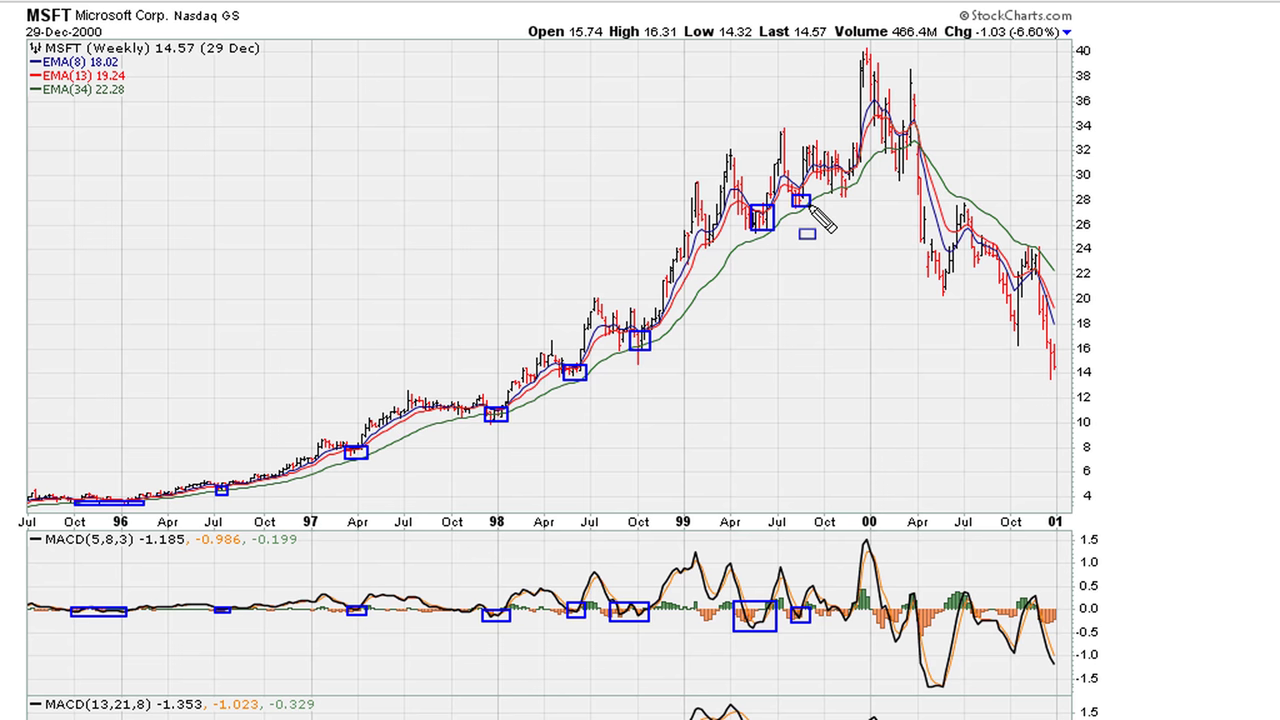
{"action": "left_click_drag", "start_coordinate": [829, 603], "coordinate": [863, 622]}
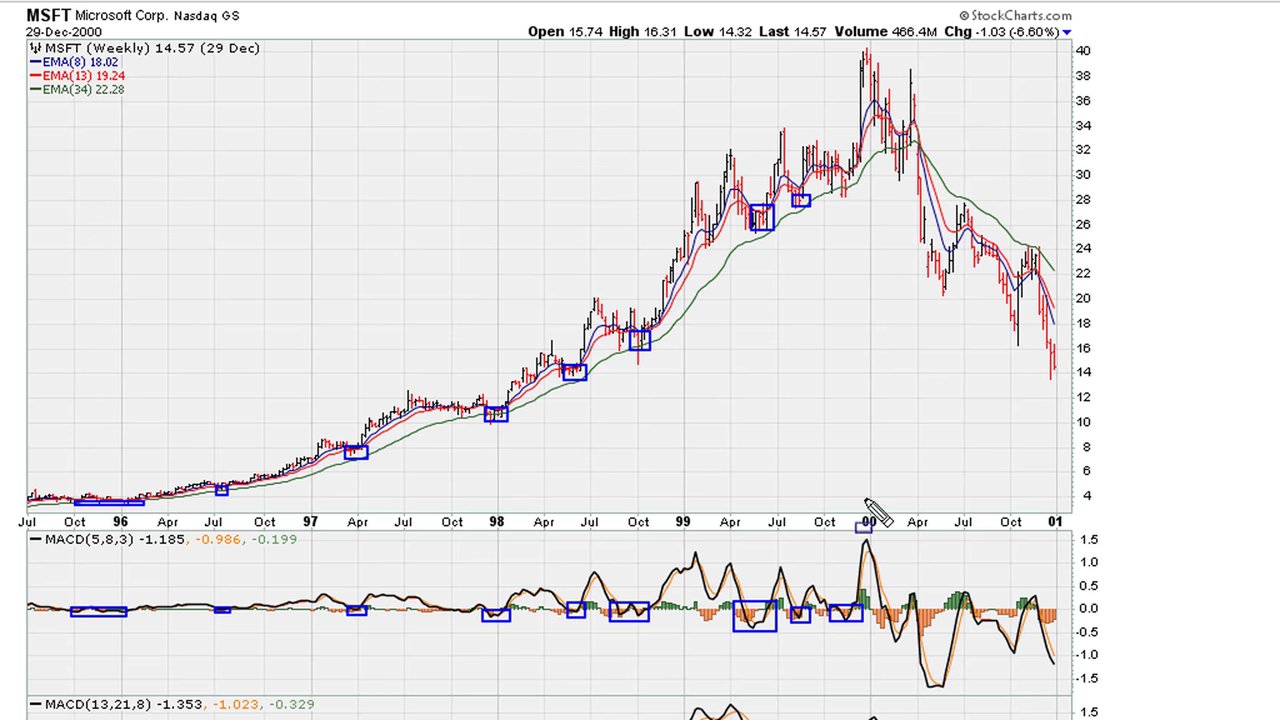
{"action": "left_click_drag", "start_coordinate": [835, 170], "coordinate": [858, 195]}
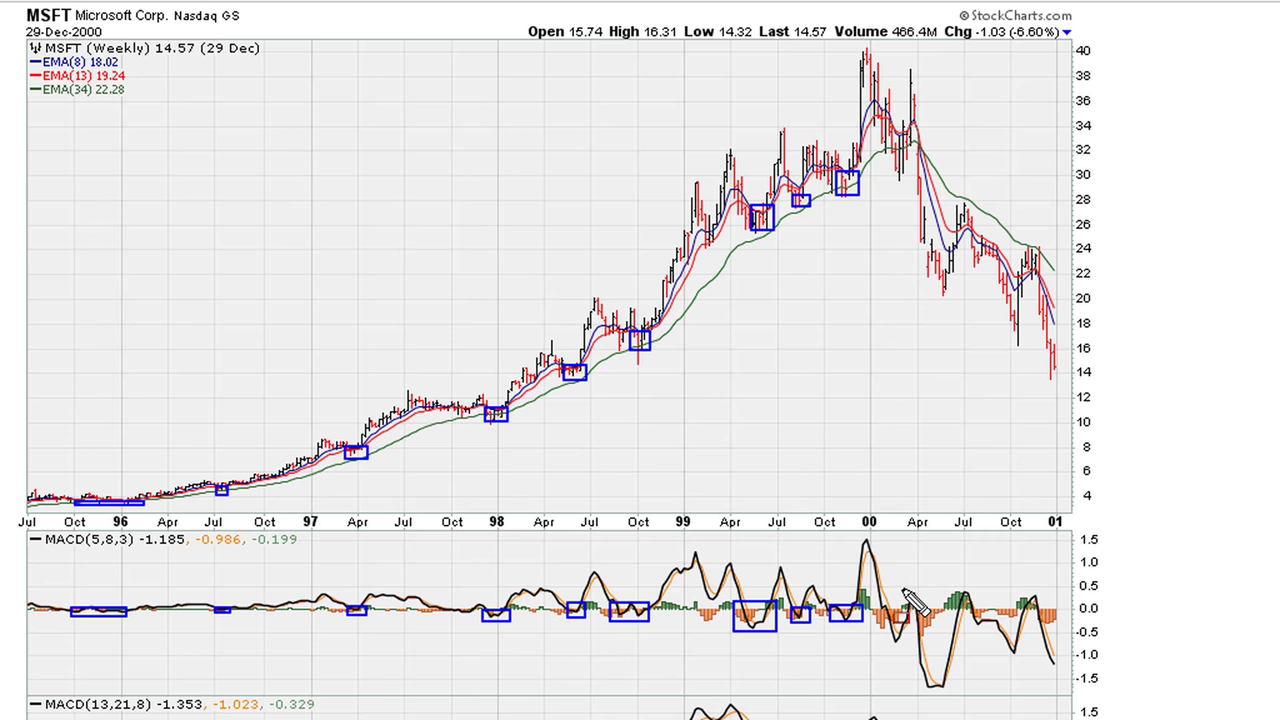
{"action": "left_click_drag", "start_coordinate": [902, 588], "coordinate": [932, 612]}
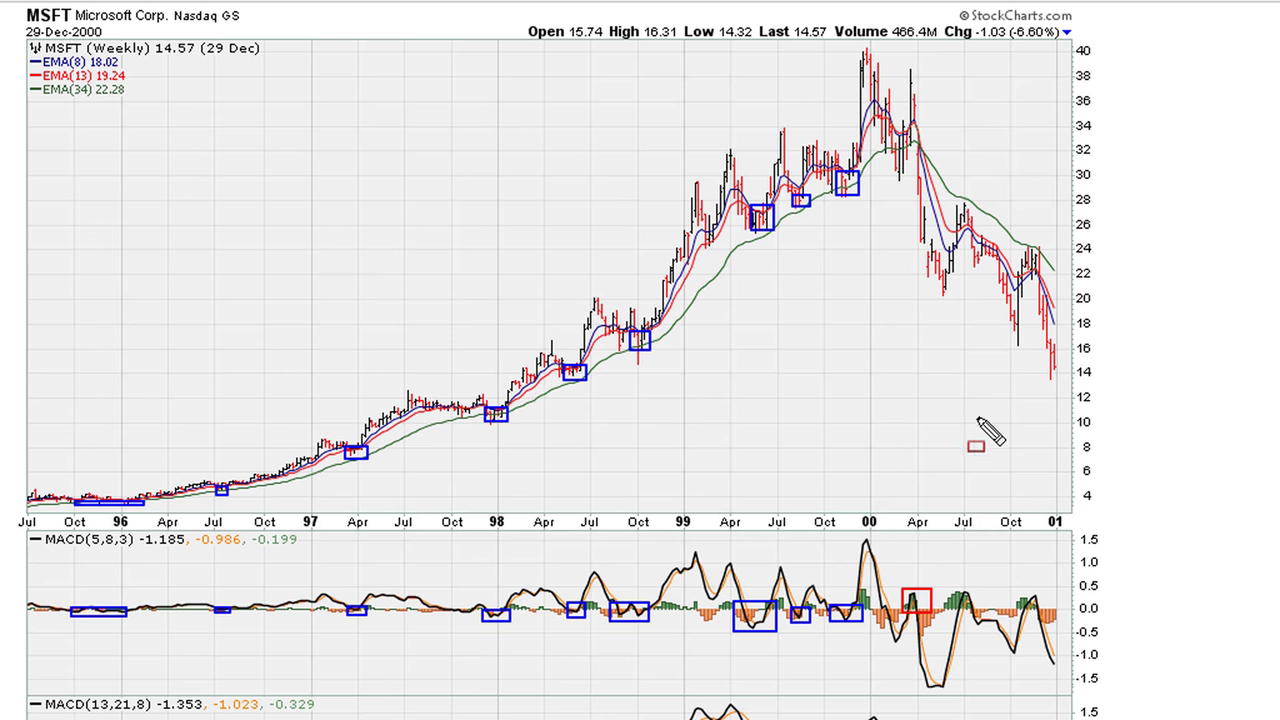
Step: Box the early, mid and late-2000 lower highs in red on price and MACD, then clear all boxes
{"action": "left_click_drag", "start_coordinate": [899, 78], "coordinate": [925, 98]}
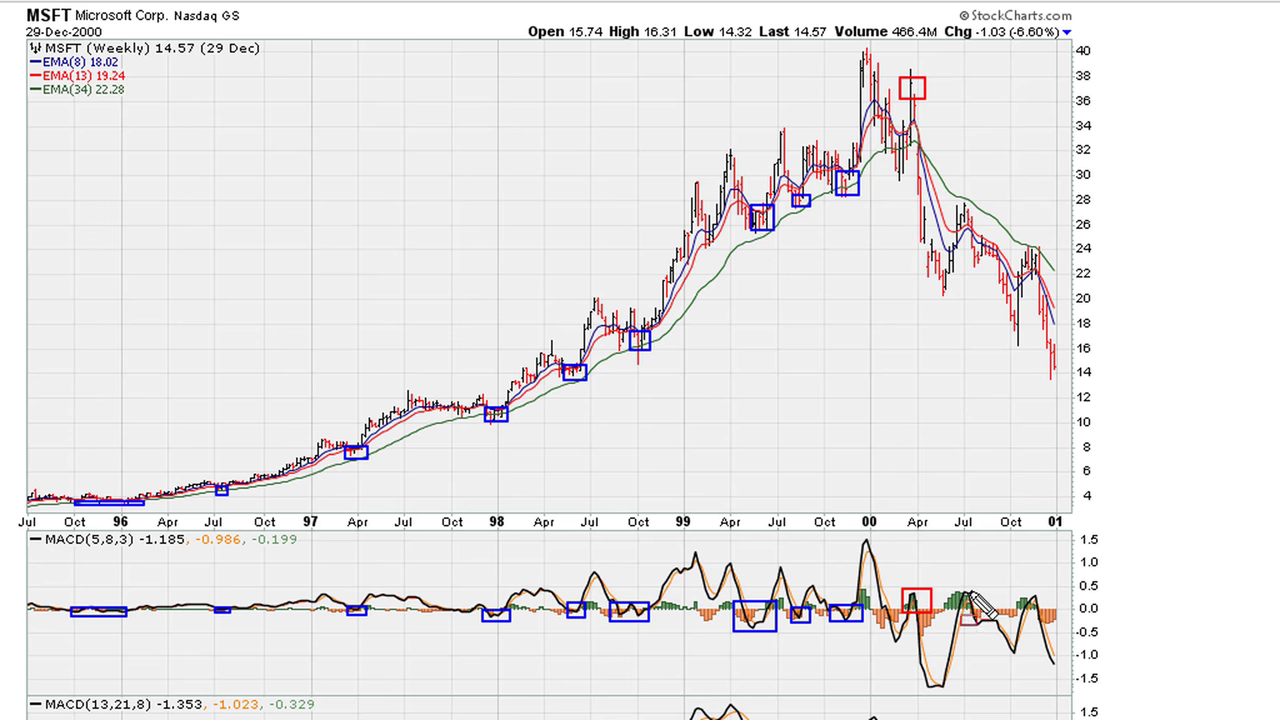
{"action": "left_click_drag", "start_coordinate": [953, 587], "coordinate": [982, 620]}
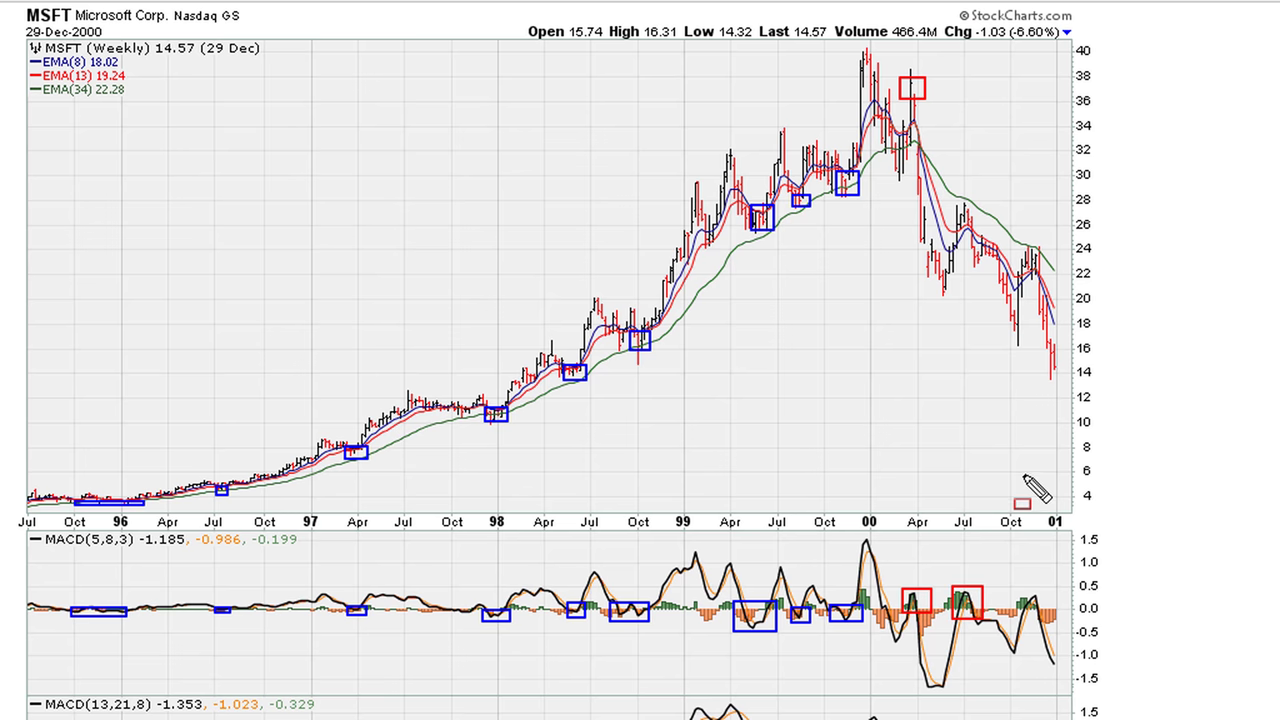
{"action": "left_click_drag", "start_coordinate": [952, 199], "coordinate": [978, 222]}
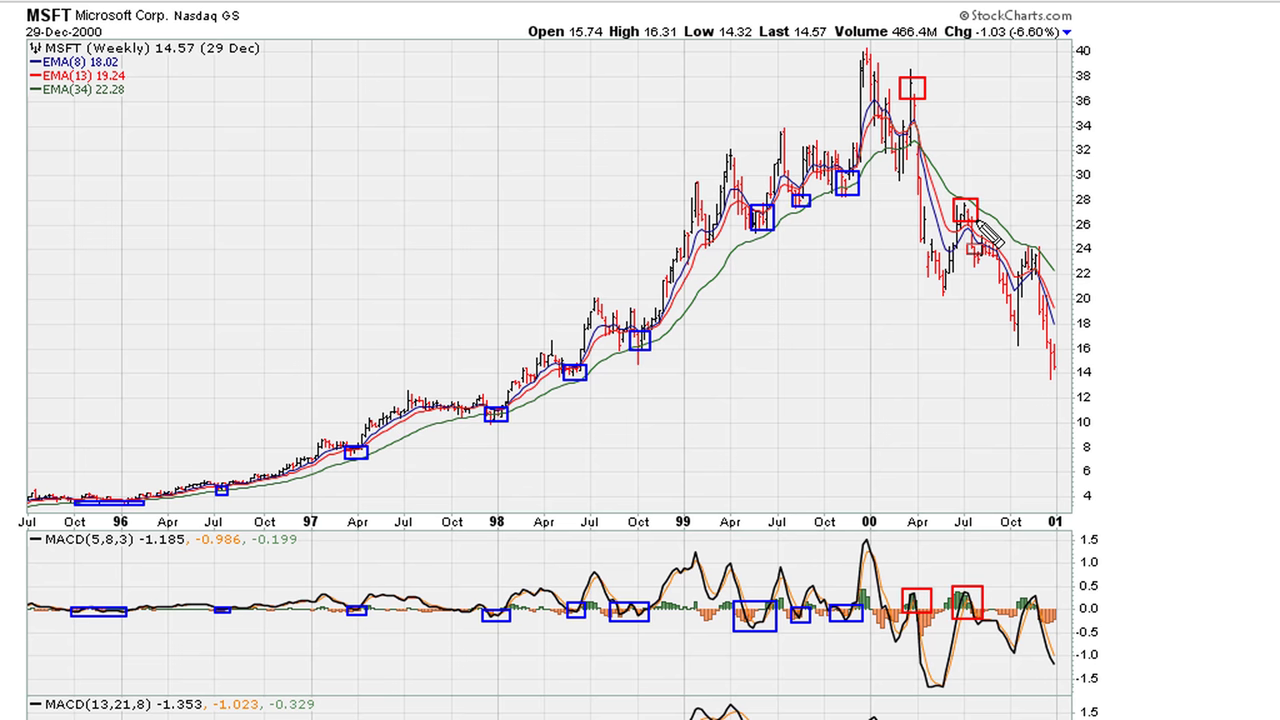
{"action": "left_click_drag", "start_coordinate": [1014, 588], "coordinate": [1046, 612]}
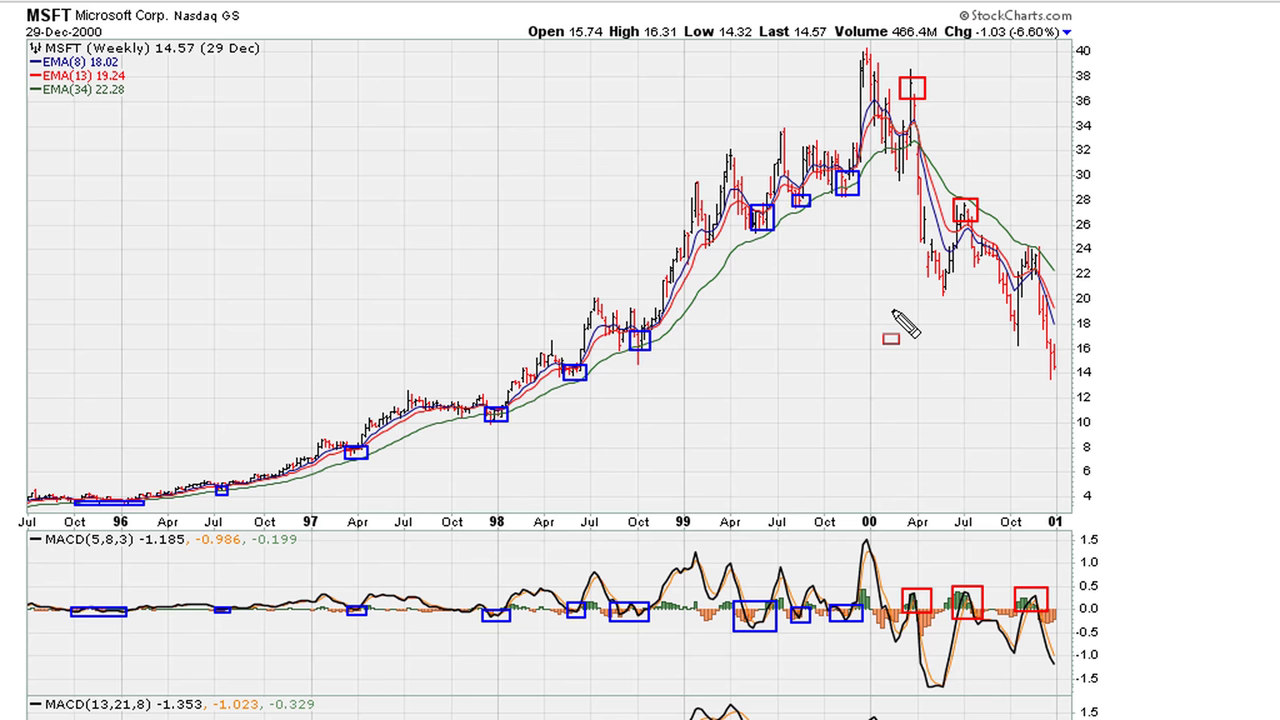
{"action": "left_click_drag", "start_coordinate": [1018, 241], "coordinate": [1050, 270]}
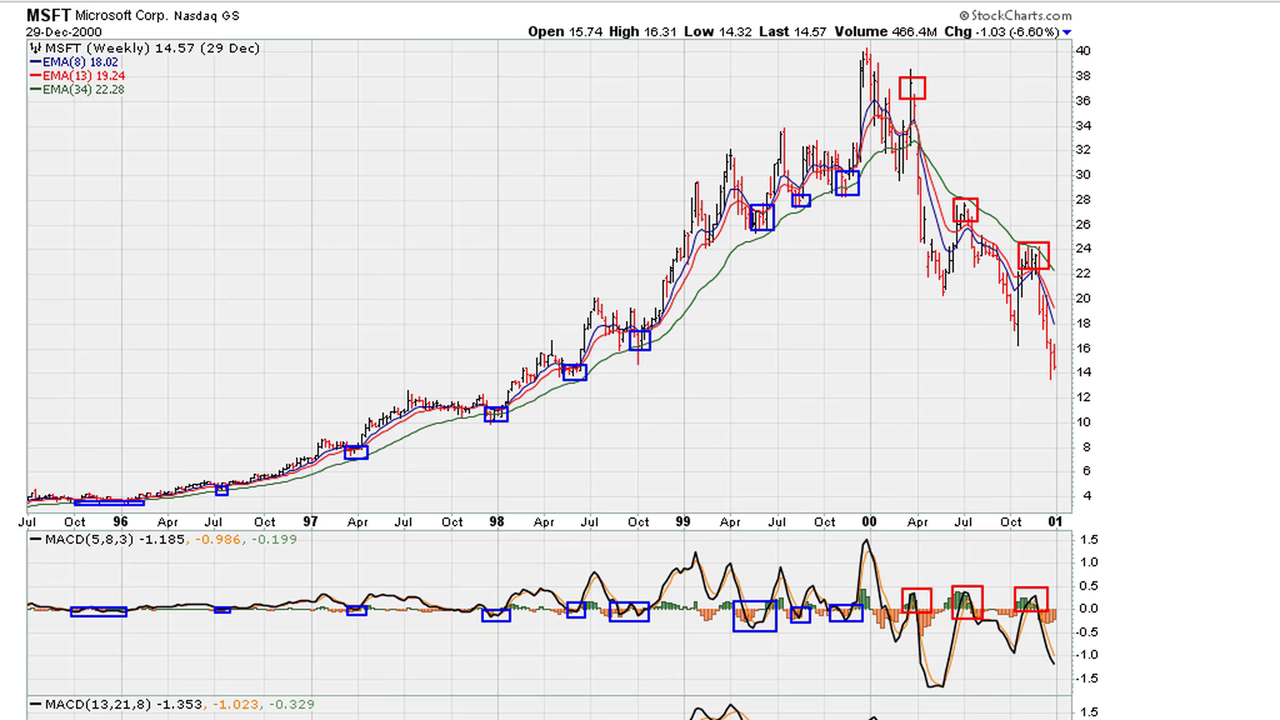
{"action": "key", "text": "Escape"}
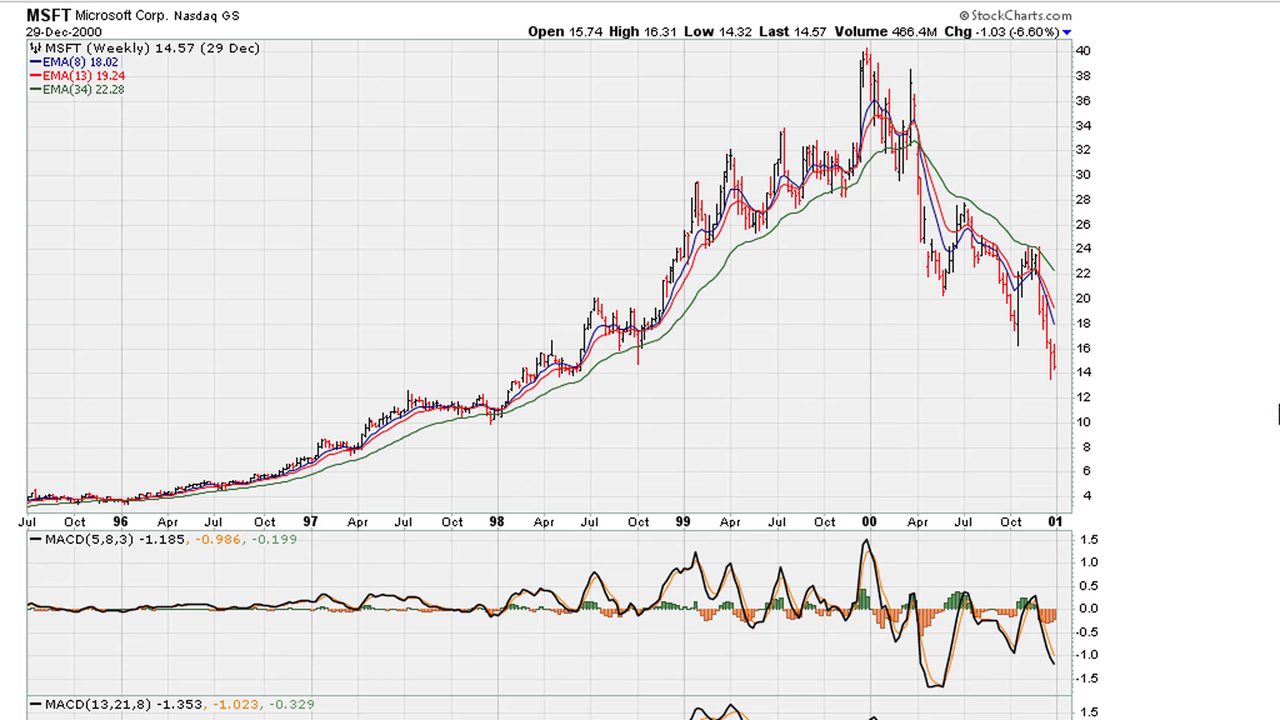
Step: Mark the 1996 and 1998 lows on the MACD(13,21,8) panel and the price chart
{"action": "scroll", "coordinate": [640, 360], "scroll_direction": "down", "scroll_amount": 3}
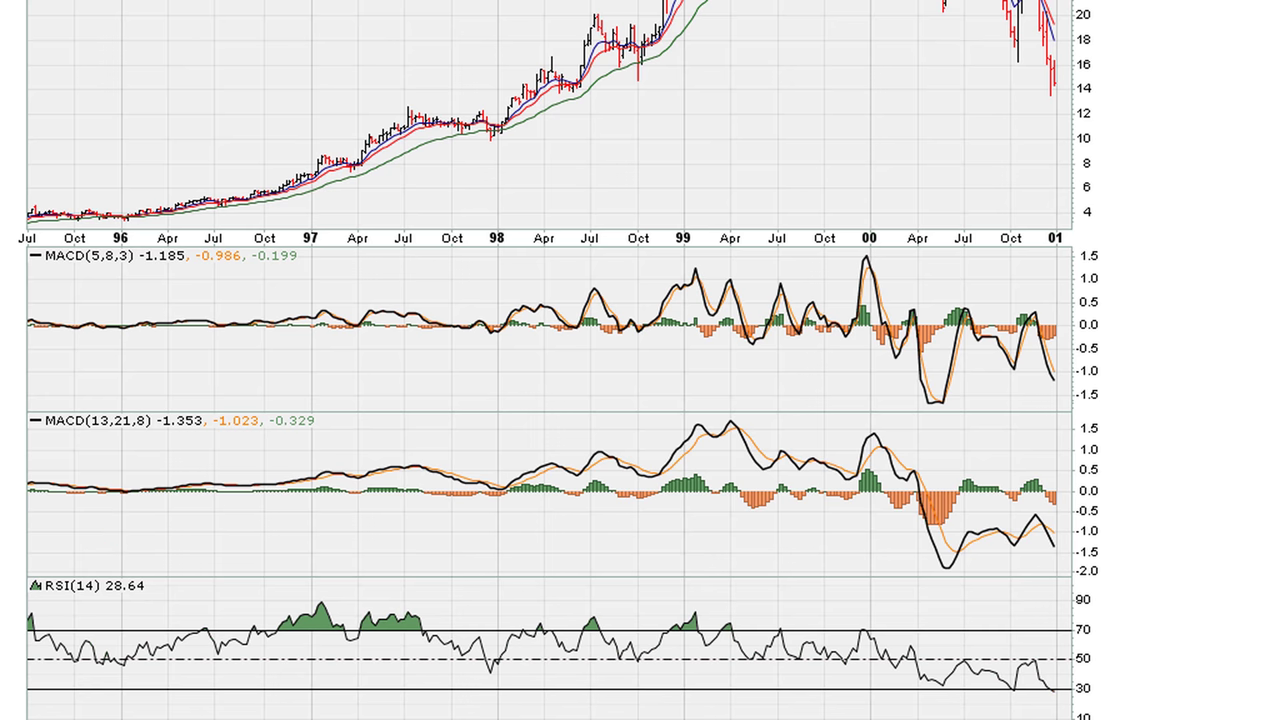
{"action": "left_click", "coordinate": [126, 491]}
{"action": "left_click", "coordinate": [127, 217]}
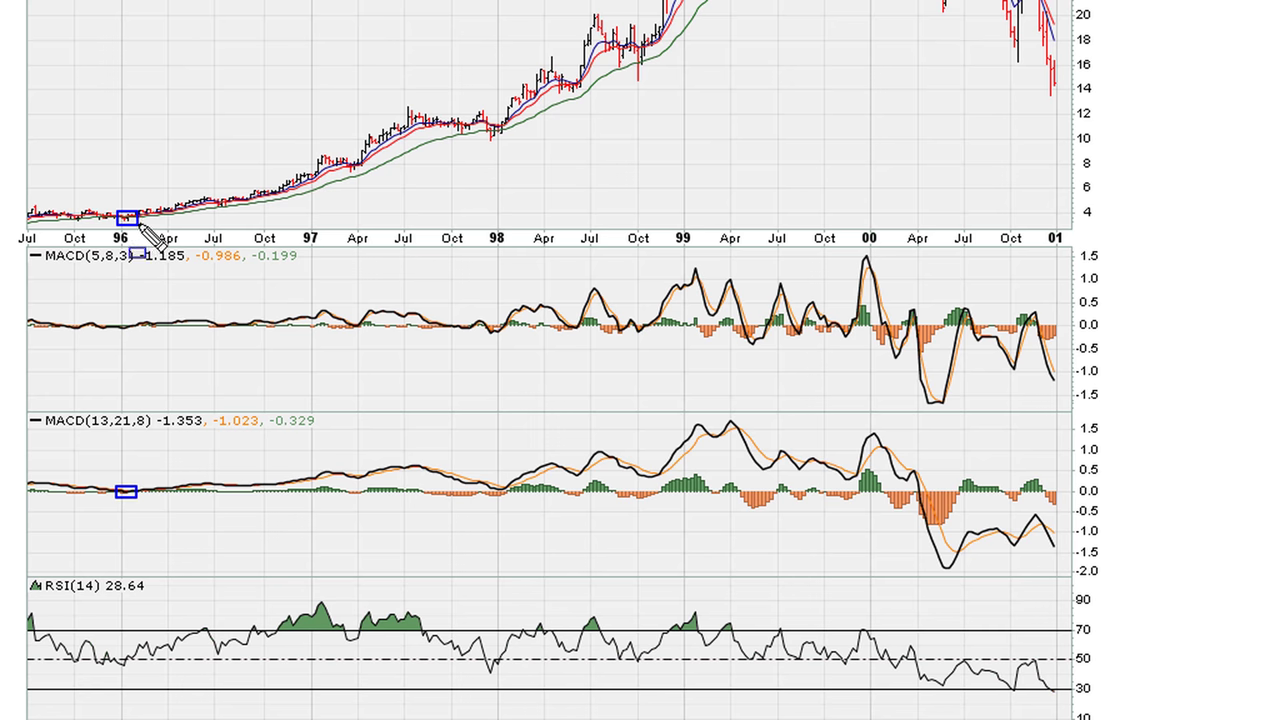
{"action": "left_click", "coordinate": [500, 488]}
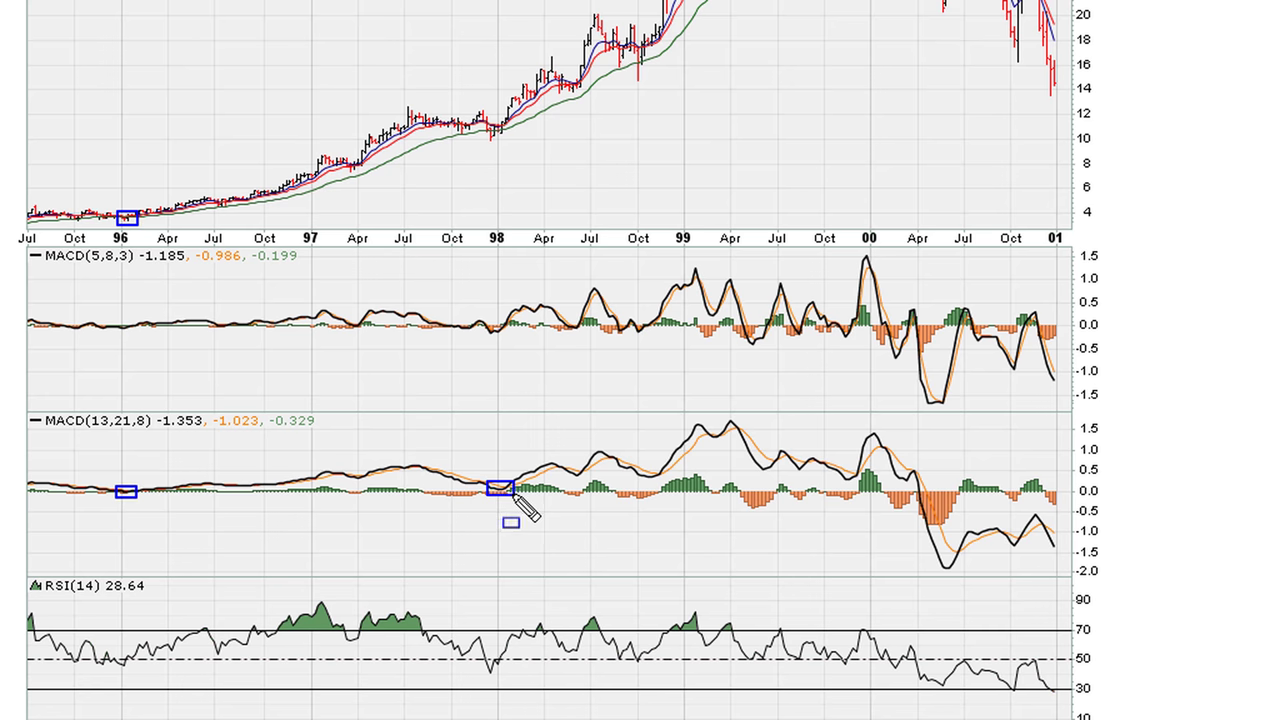
{"action": "left_click", "coordinate": [496, 128]}
Step: Draw a trendline through the 1996–1998 MACD lows and red arrows at the 2000 break
{"action": "left_click_drag", "start_coordinate": [125, 491], "coordinate": [1018, 478]}
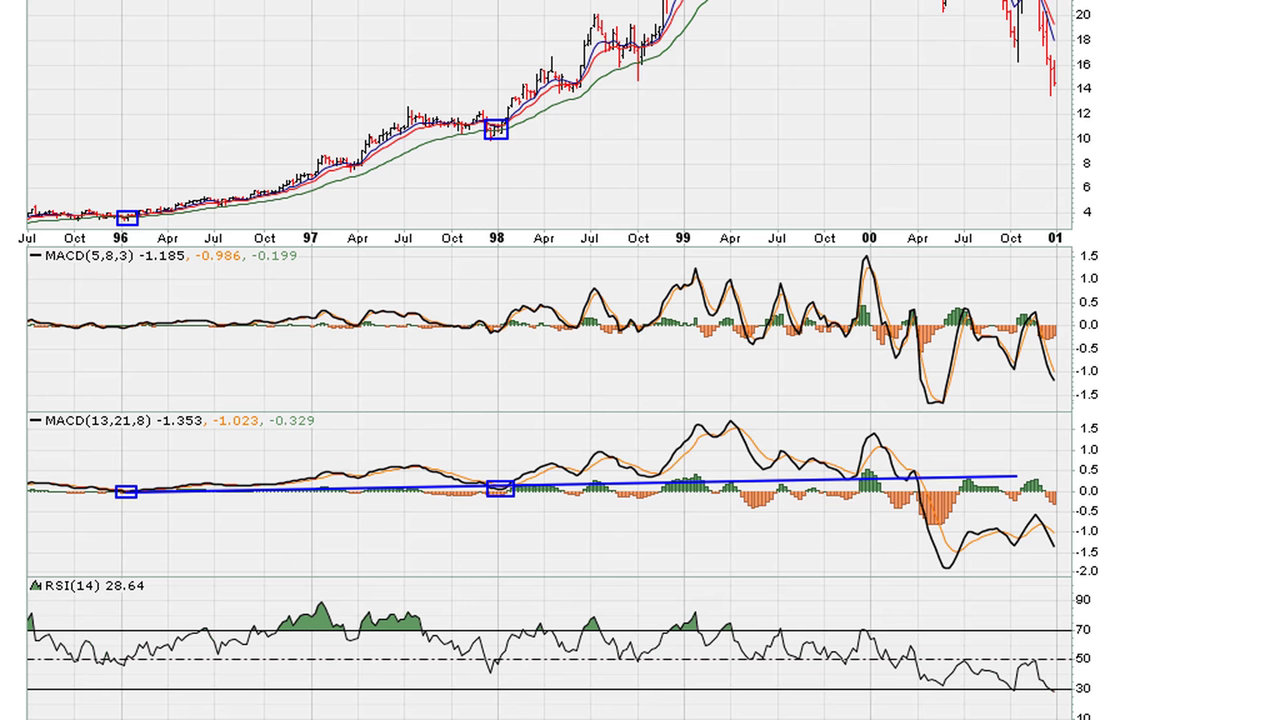
{"action": "left_click_drag", "start_coordinate": [961, 432], "coordinate": [922, 472]}
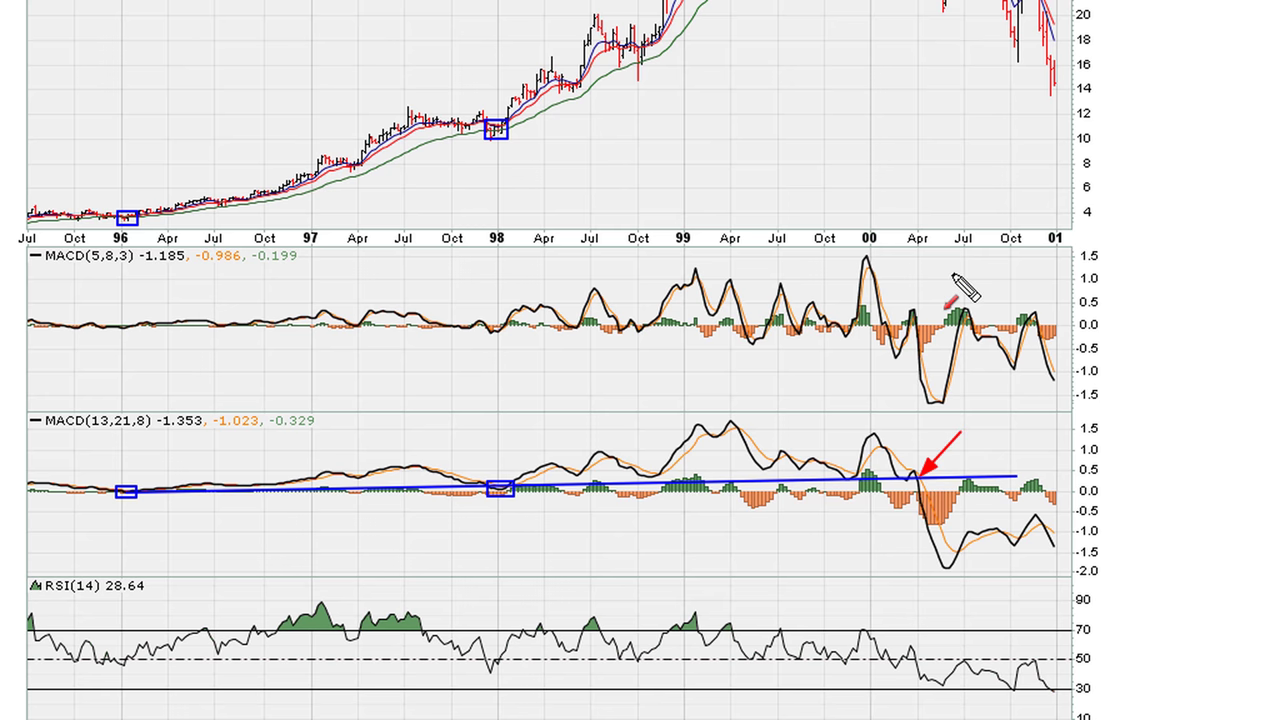
{"action": "left_click_drag", "start_coordinate": [952, 274], "coordinate": [920, 318]}
{"action": "scroll", "coordinate": [1275, 250], "scroll_direction": "up", "scroll_amount": 3}
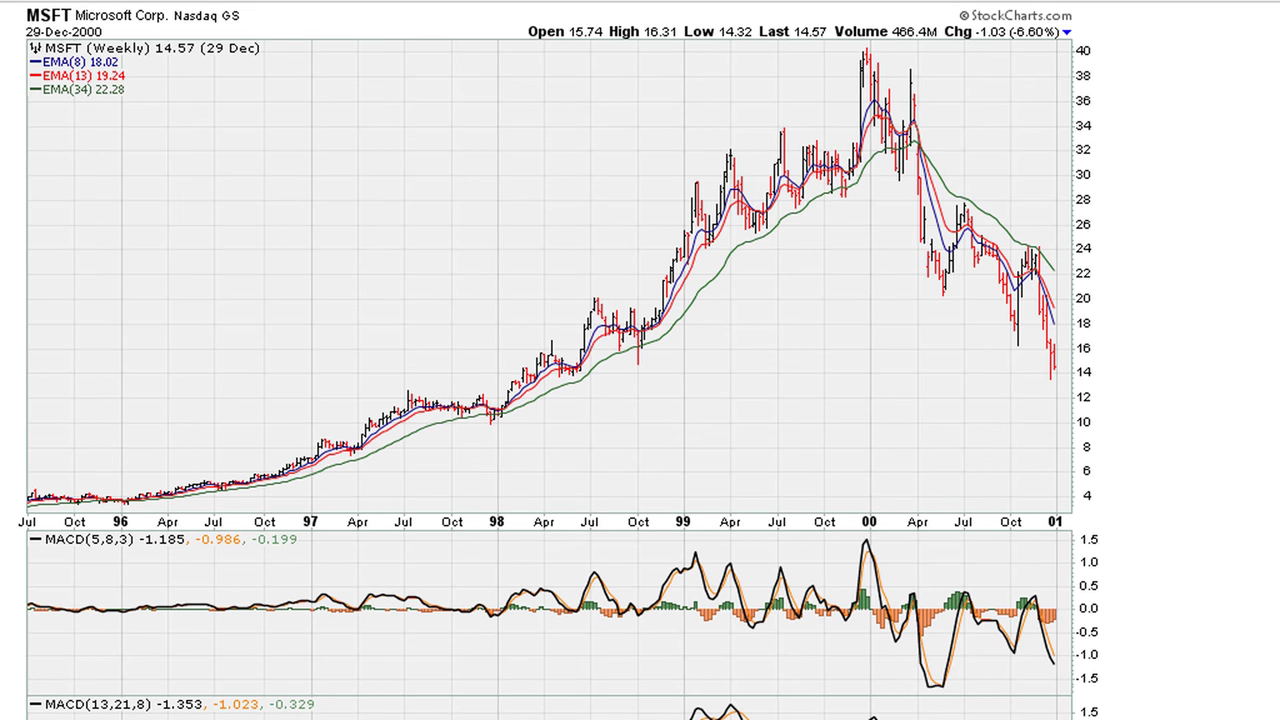
Step: Box the early-2000 spike, draw a red trendline up from the 1998 low, and mark the late-1998 touch
{"action": "left_click_drag", "start_coordinate": [903, 78], "coordinate": [922, 97]}
{"action": "left_click_drag", "start_coordinate": [490, 422], "coordinate": [947, 178]}
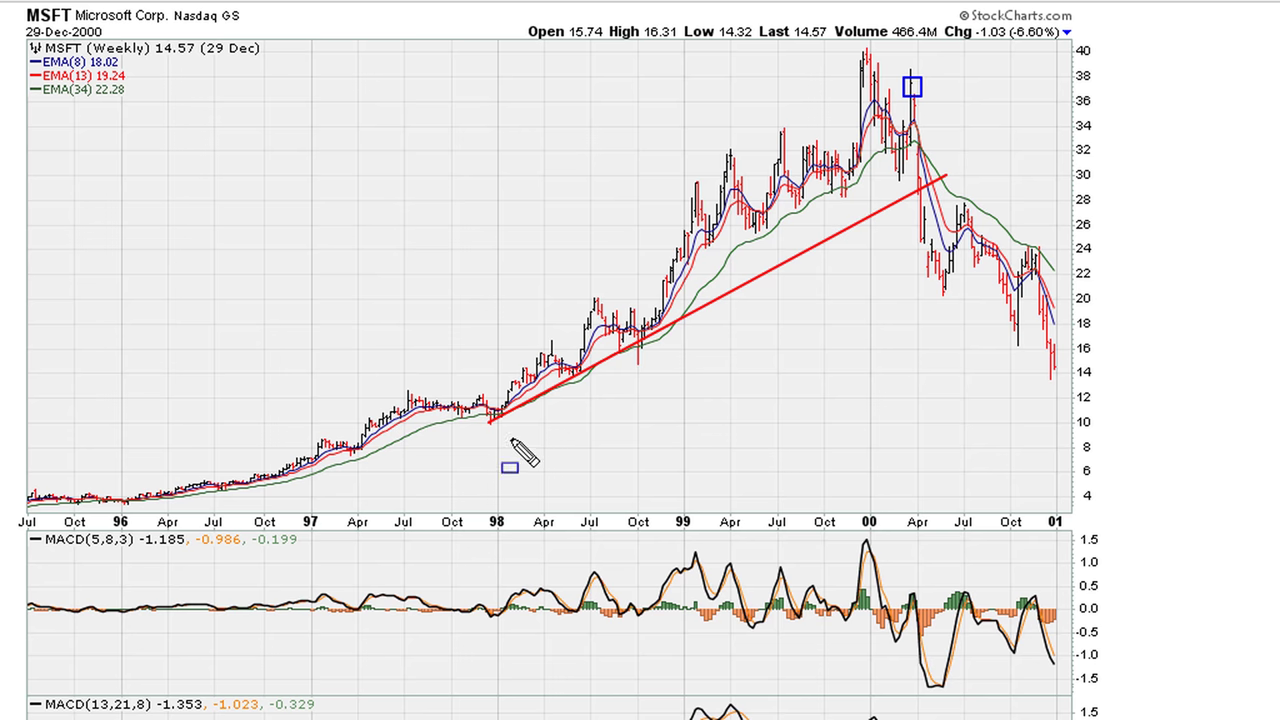
{"action": "left_click", "coordinate": [638, 343]}
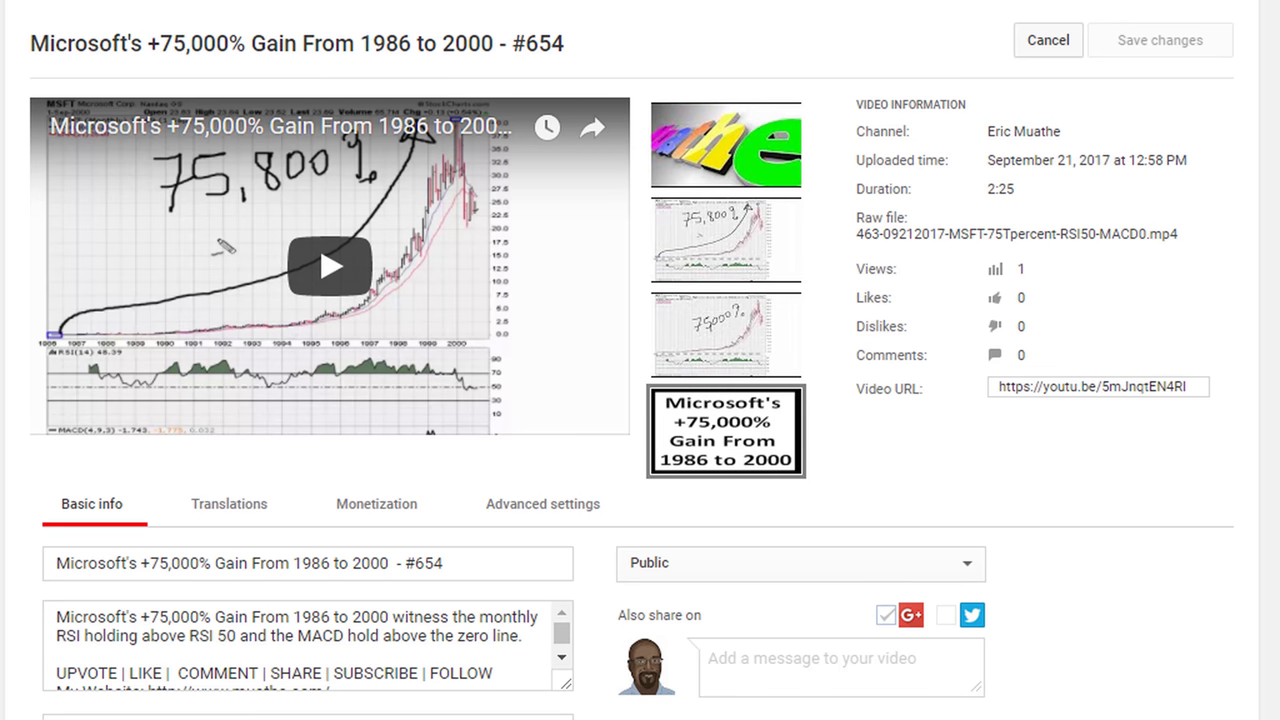
Step: Frame the title 'Microsoft's +75,000% Gain From 1986 to 2000 - #654' with a blue box
{"action": "mouse_move", "coordinate": [46, 545]}
{"action": "left_mouse_down"}
{"action": "mouse_move", "coordinate": [500, 630]}
{"action": "mouse_move", "coordinate": [505, 586]}
{"action": "left_mouse_up"}
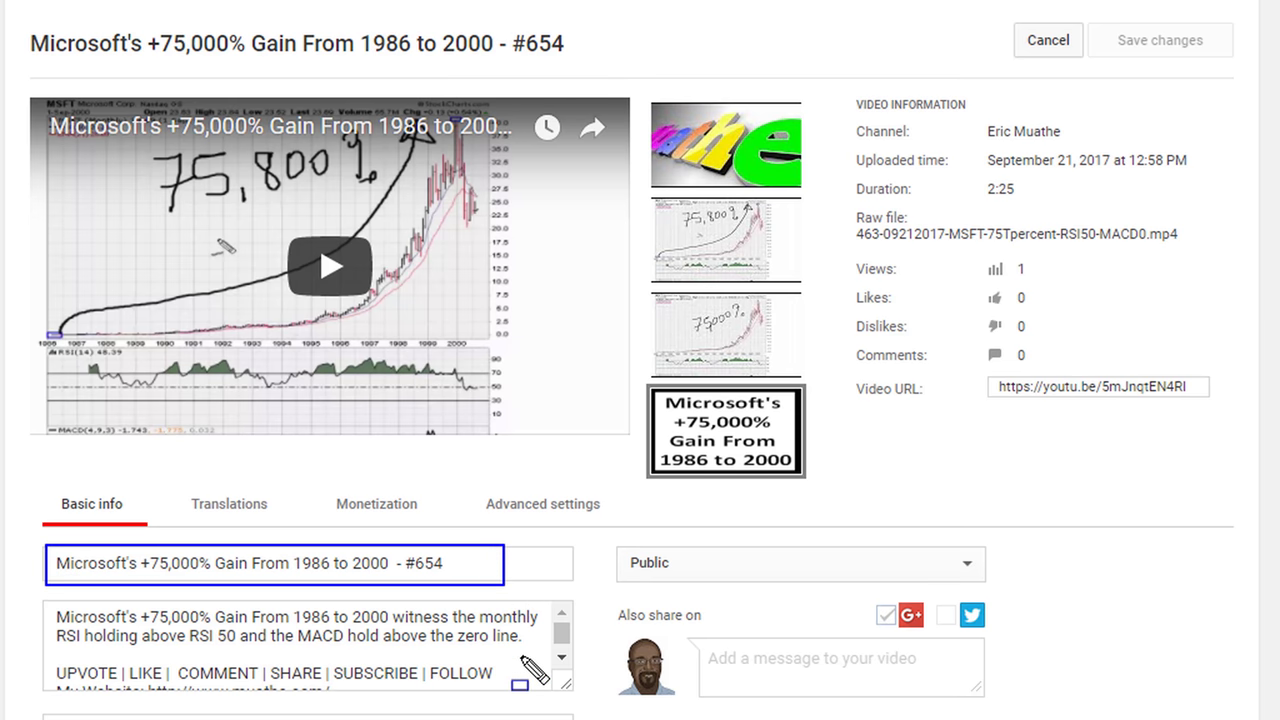